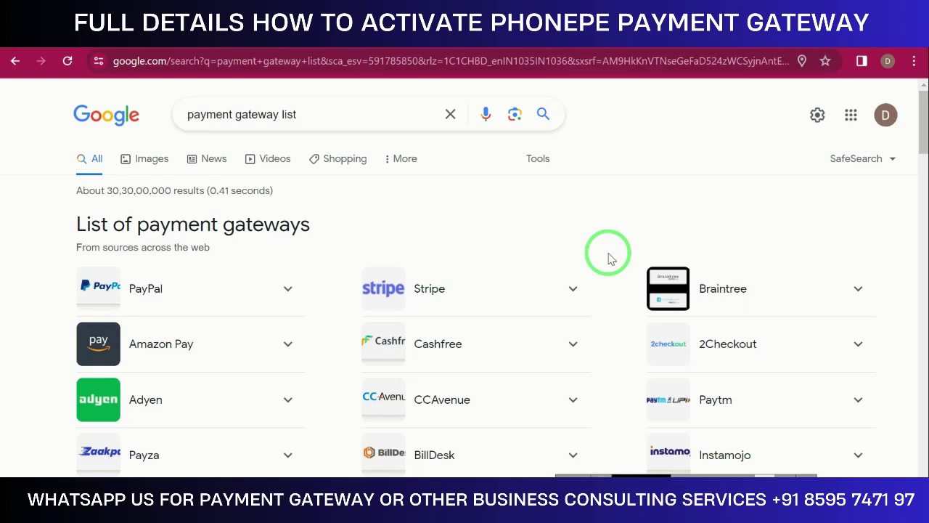
Scroll down the gateway list, expand then collapse Razorpay's details, and scroll back up
{"action": "scroll", "coordinate": [526, 239], "scroll_direction": "down", "scroll_amount": 1}
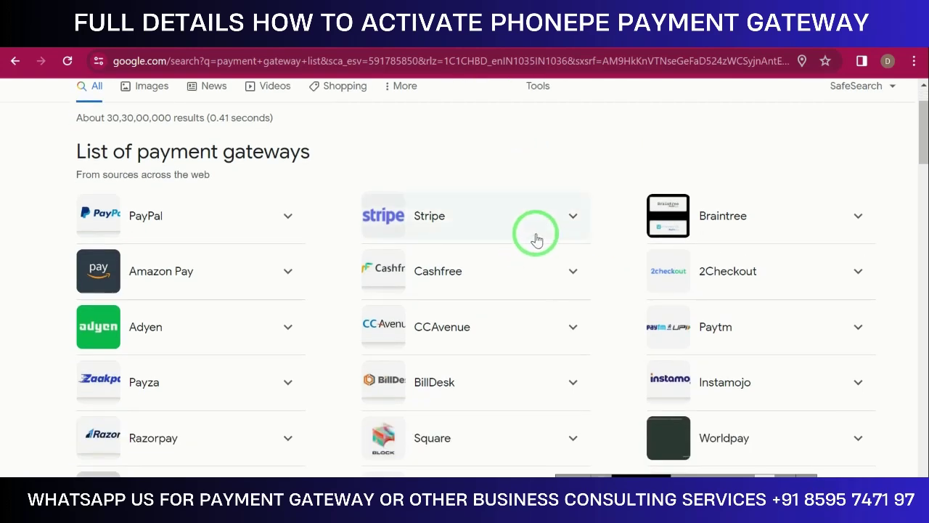
{"action": "scroll", "coordinate": [471, 267], "scroll_direction": "down", "scroll_amount": 1}
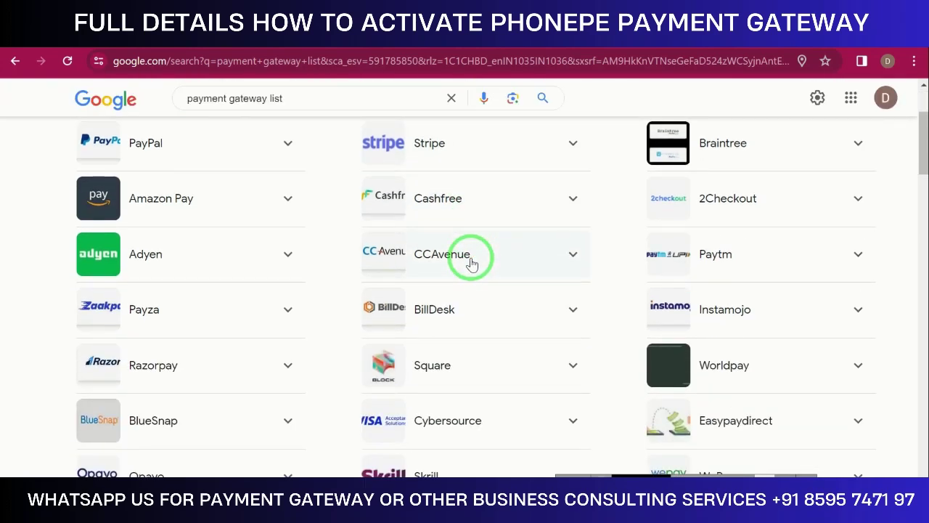
{"action": "left_click", "coordinate": [288, 363]}
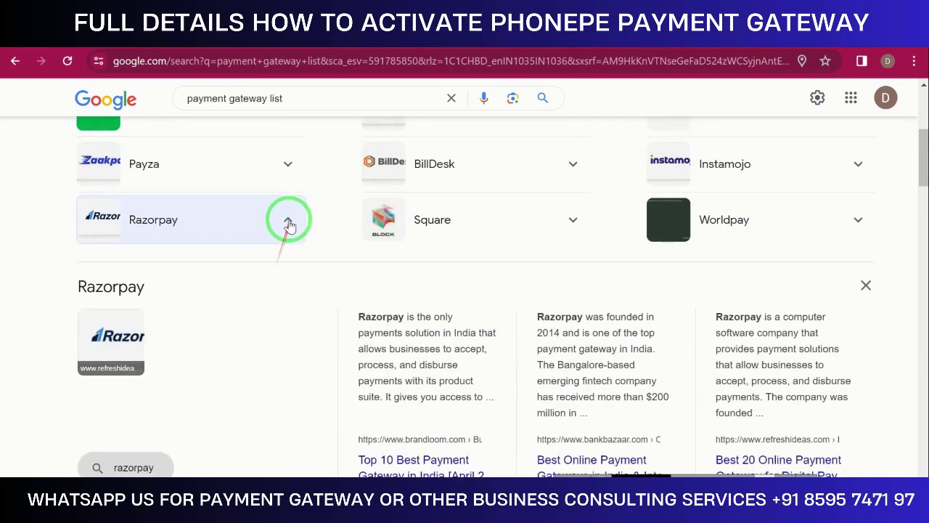
{"action": "left_click", "coordinate": [289, 219]}
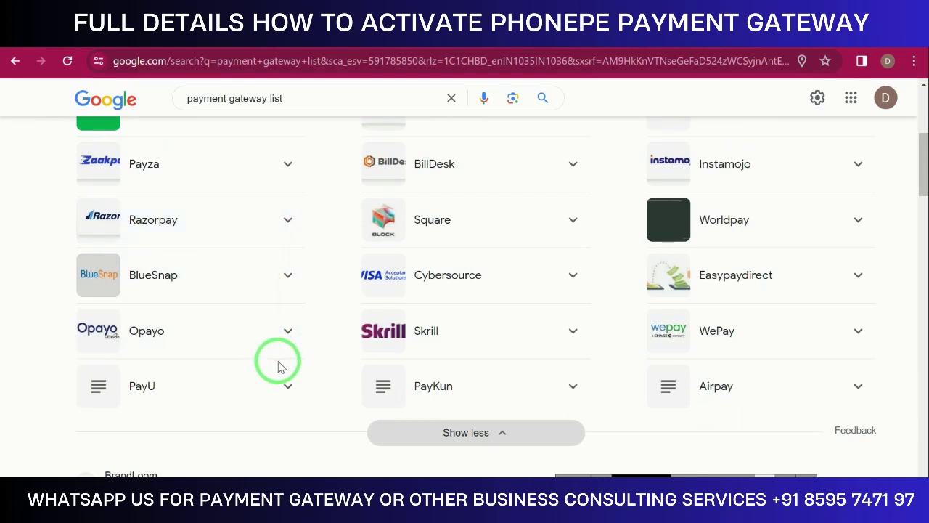
{"action": "scroll", "coordinate": [279, 355], "scroll_direction": "up", "scroll_amount": 1}
{"action": "scroll", "coordinate": [378, 326], "scroll_direction": "up", "scroll_amount": 1}
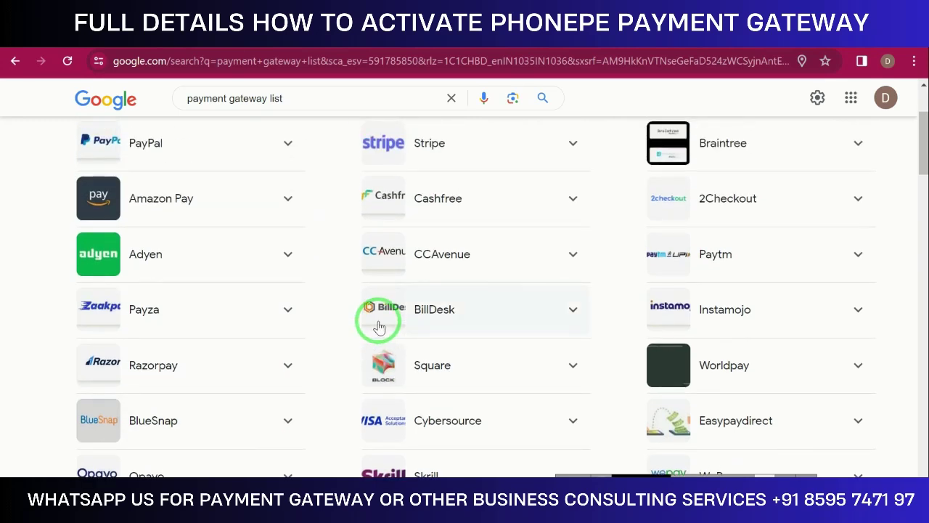
{"action": "scroll", "coordinate": [379, 326], "scroll_direction": "up", "scroll_amount": 1}
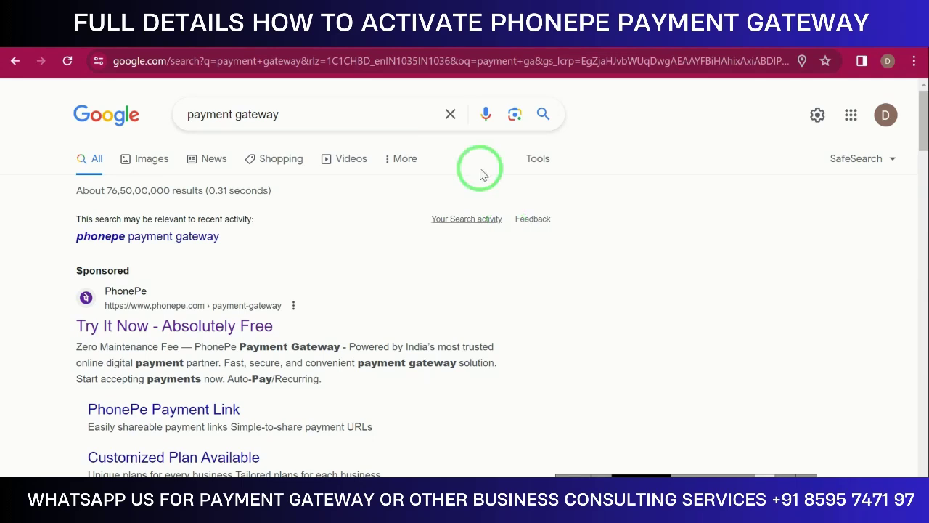
Search 'phonepe payment gateway' and open PhonePe's 'Best Payment Gateway in India' result in a new tab
{"action": "left_click", "coordinate": [208, 244]}
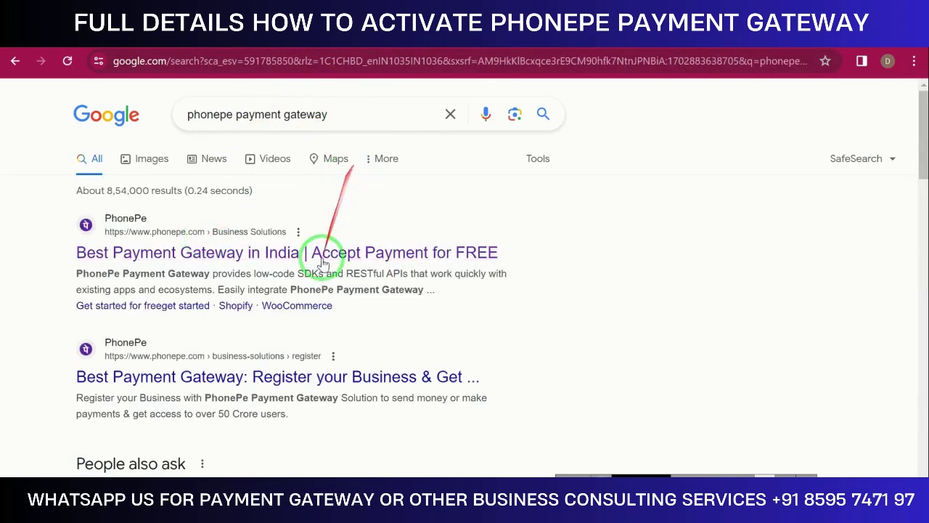
{"action": "right_click", "coordinate": [214, 255]}
{"action": "left_click", "coordinate": [305, 274]}
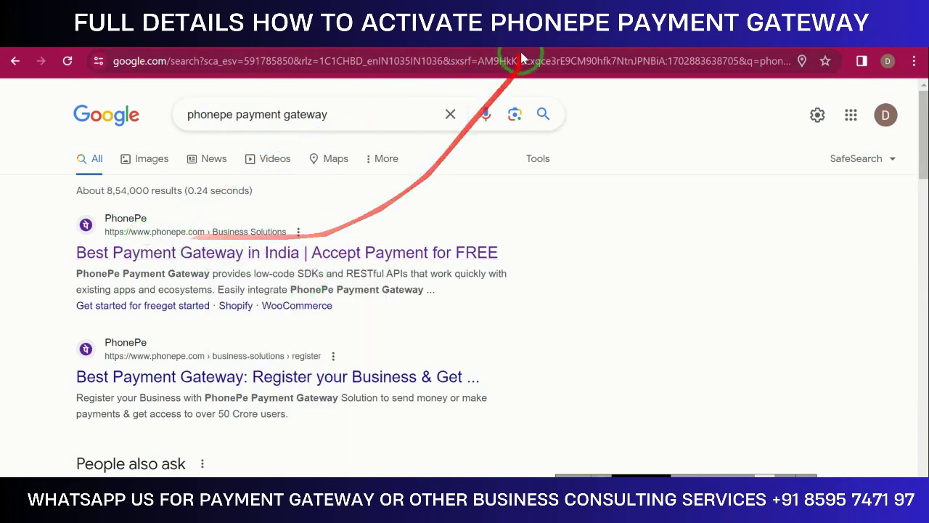
Switch to the PhonePe tab, browse the landing page, and reach the GET STARTED FOR FREE registration form
{"action": "left_click", "coordinate": [542, 42]}
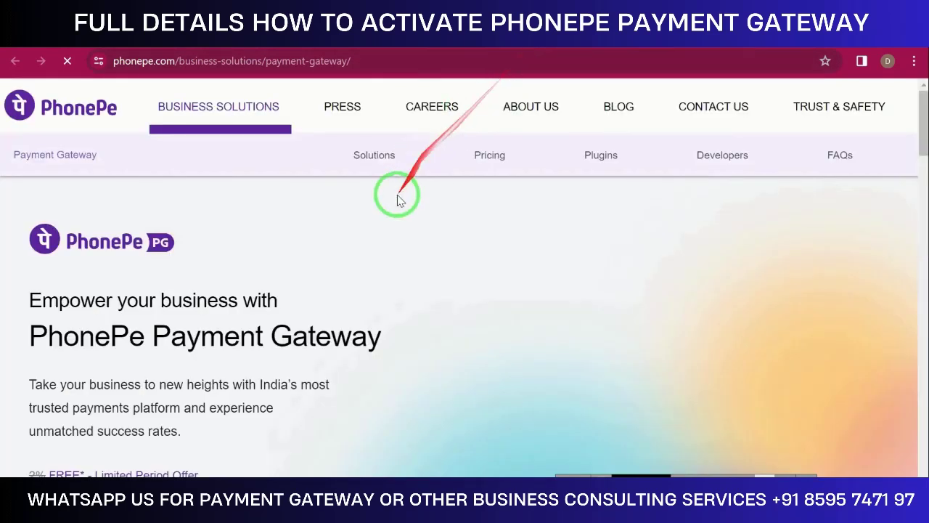
{"action": "scroll", "coordinate": [394, 211], "scroll_direction": "down", "scroll_amount": 3}
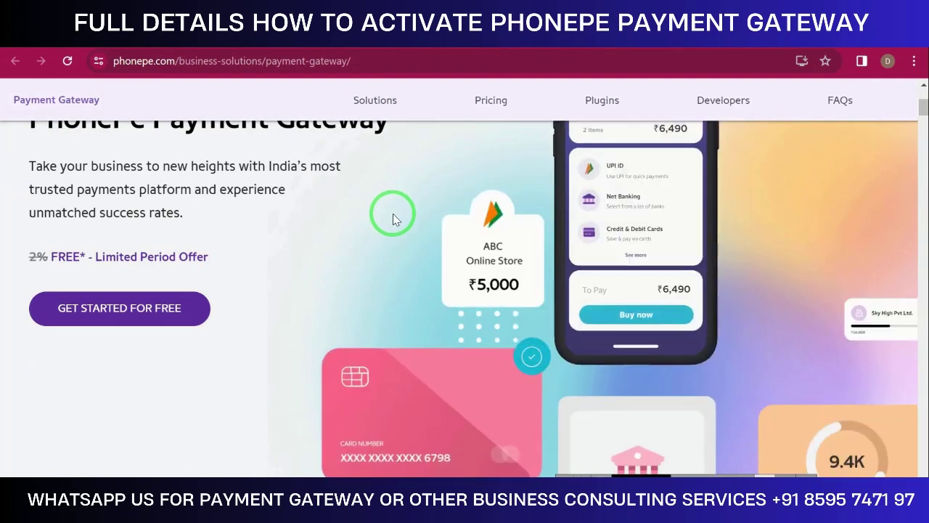
{"action": "scroll", "coordinate": [399, 229], "scroll_direction": "up", "scroll_amount": 3}
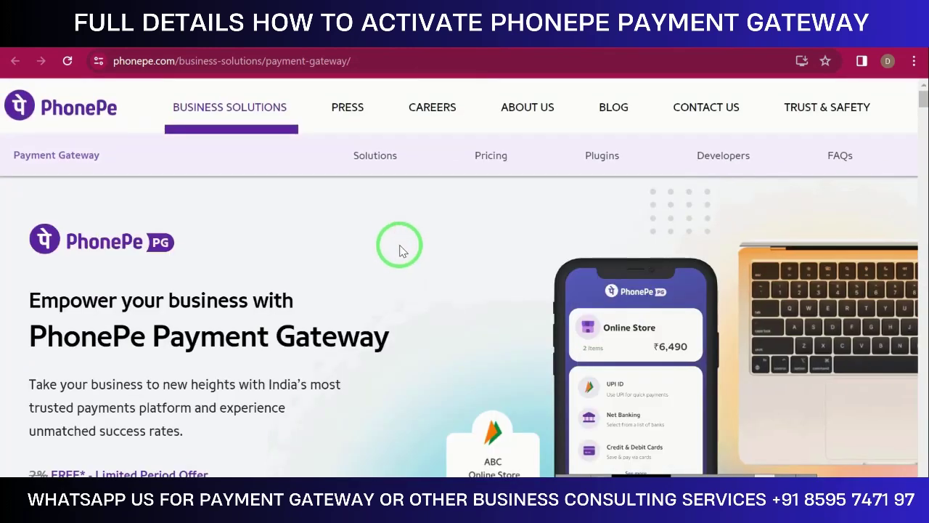
{"action": "scroll", "coordinate": [401, 252], "scroll_direction": "down", "scroll_amount": 1}
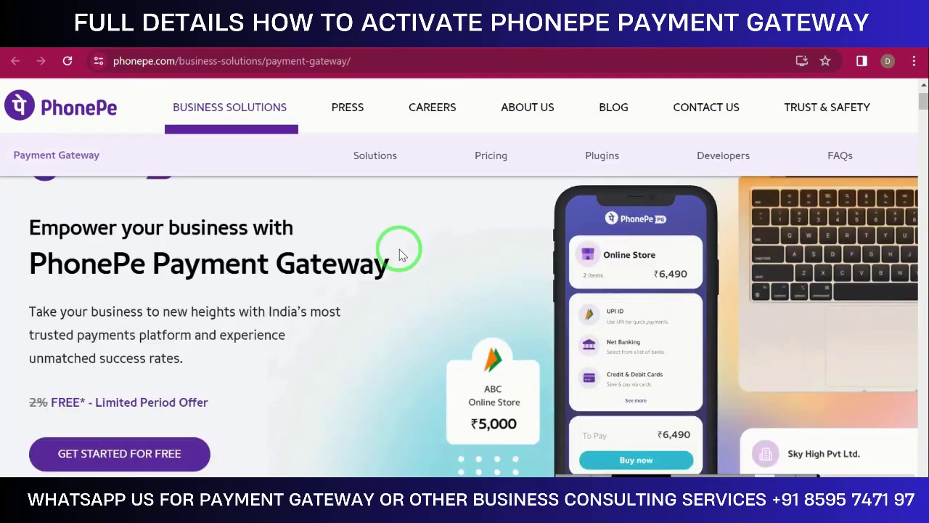
{"action": "mouse_move", "coordinate": [399, 254]}
{"action": "left_mouse_down"}
{"action": "mouse_move", "coordinate": [114, 379]}
{"action": "mouse_move", "coordinate": [29, 406]}
{"action": "mouse_move", "coordinate": [180, 406]}
{"action": "mouse_move", "coordinate": [438, 263]}
{"action": "mouse_move", "coordinate": [605, 51]}
{"action": "left_mouse_up"}
{"action": "scroll", "coordinate": [181, 405], "scroll_direction": "down", "scroll_amount": 2}
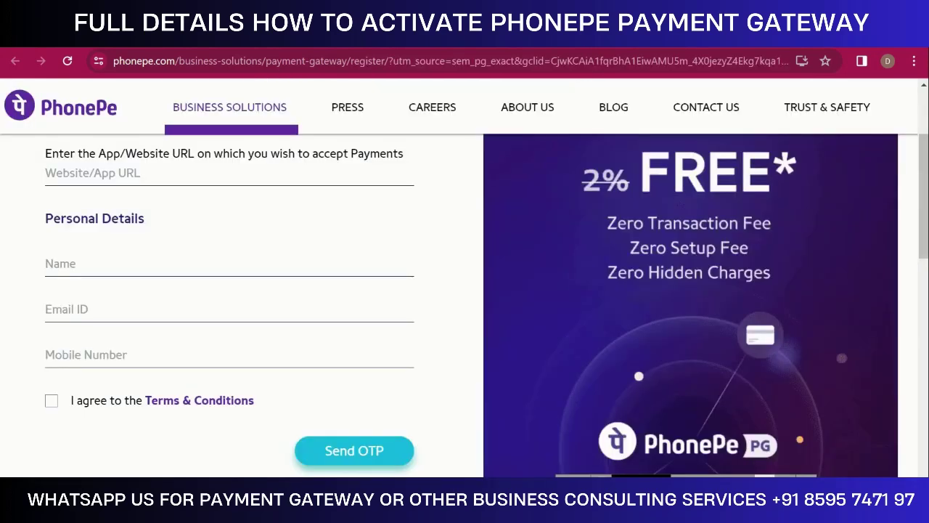
{"action": "left_click_drag", "start_coordinate": [627, 80], "coordinate": [666, 285]}
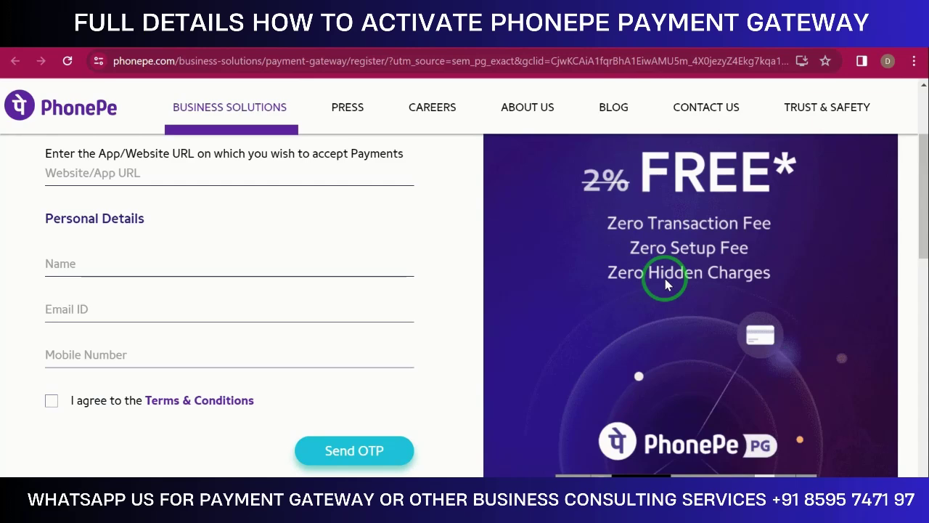
Scroll through the blank website URL, name, email and mobile fields and select the Name field
{"action": "scroll", "coordinate": [666, 285], "scroll_direction": "down", "scroll_amount": 2}
{"action": "scroll", "coordinate": [665, 285], "scroll_direction": "up", "scroll_amount": 4}
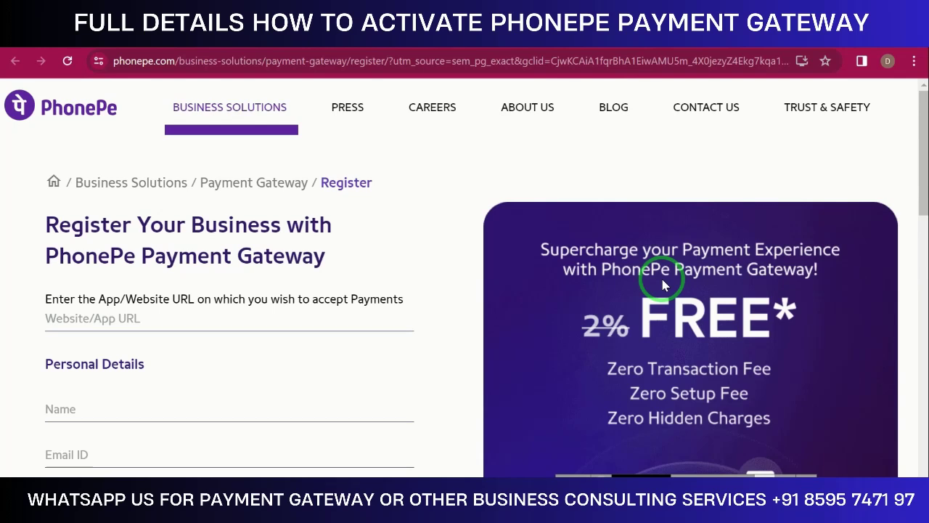
{"action": "scroll", "coordinate": [338, 265], "scroll_direction": "down", "scroll_amount": 2}
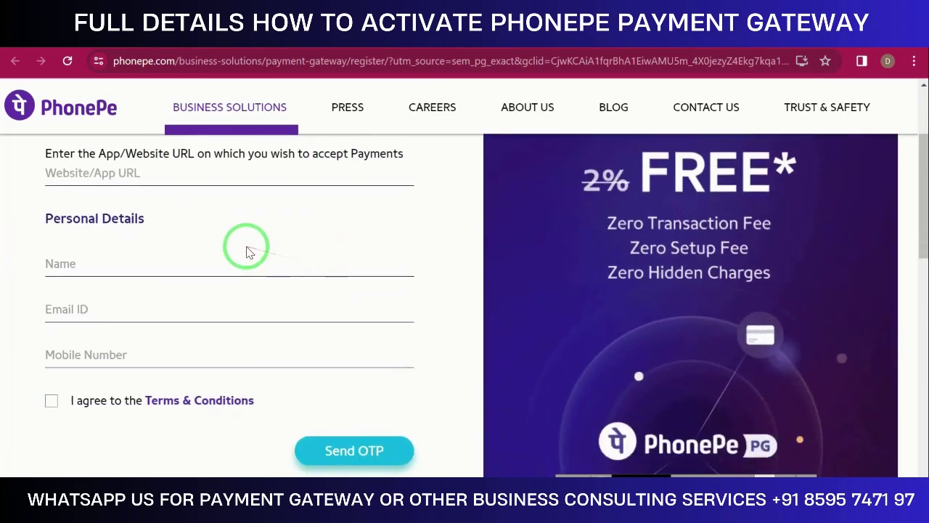
{"action": "scroll", "coordinate": [418, 356], "scroll_direction": "up", "scroll_amount": 1}
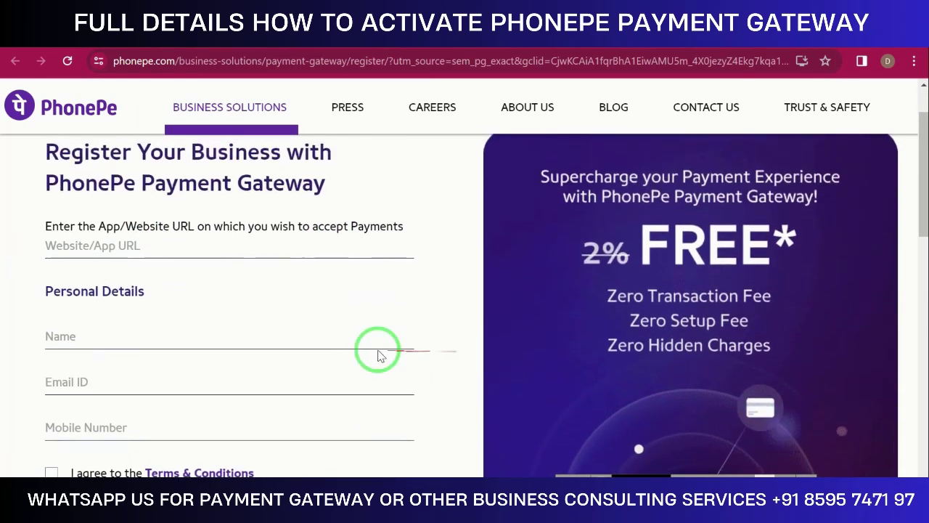
{"action": "left_click", "coordinate": [167, 346]}
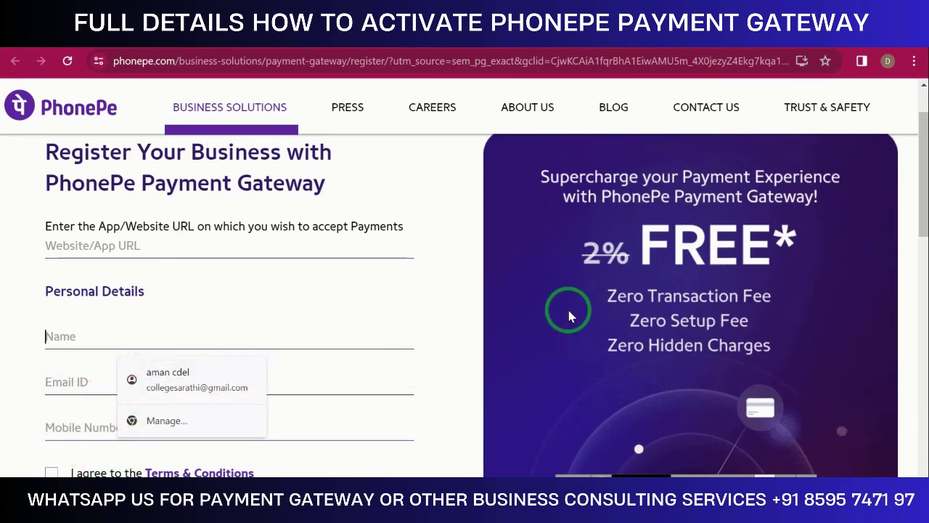
{"action": "scroll", "coordinate": [569, 316], "scroll_direction": "up", "scroll_amount": 1}
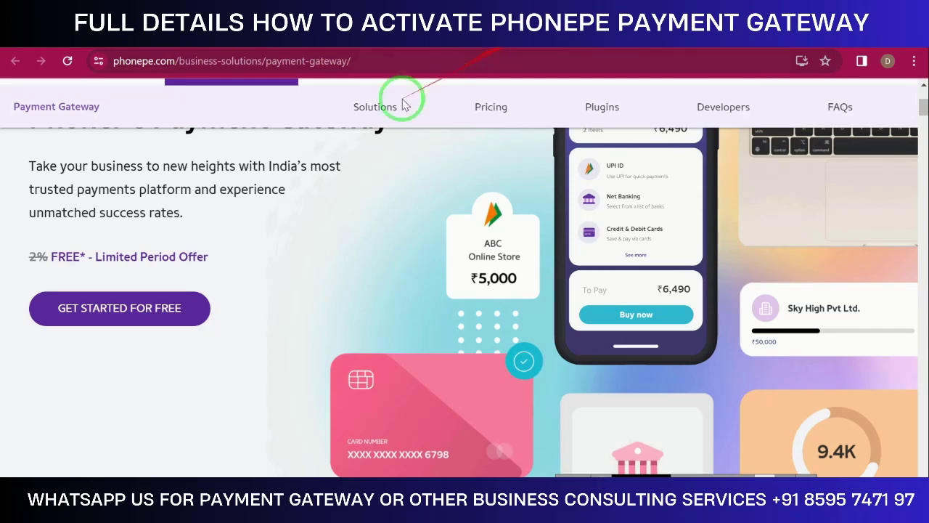
Scroll past the features, brands and testimonial down to the Quick Checkout, Payment Links and Pay on Delivery cards
{"action": "scroll", "coordinate": [302, 291], "scroll_direction": "down", "scroll_amount": 5}
{"action": "scroll", "coordinate": [339, 270], "scroll_direction": "down", "scroll_amount": 1}
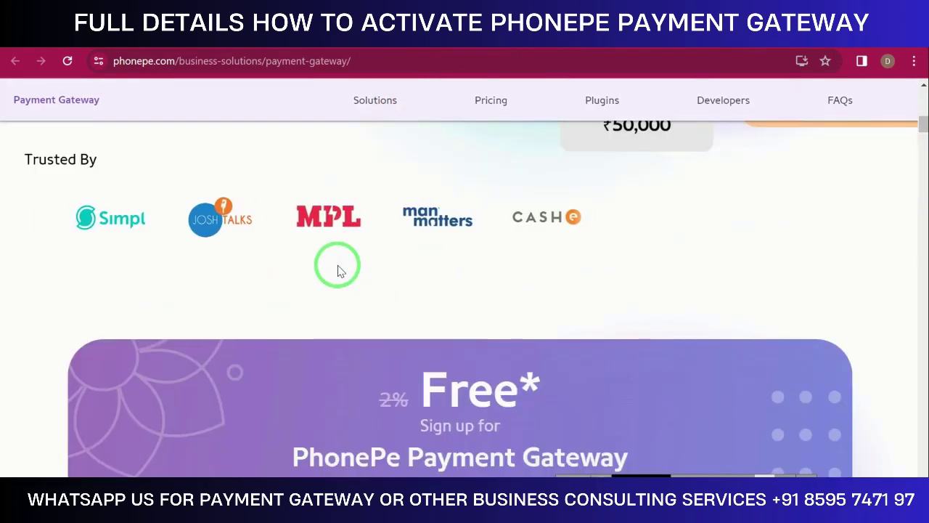
{"action": "scroll", "coordinate": [339, 266], "scroll_direction": "up", "scroll_amount": 2}
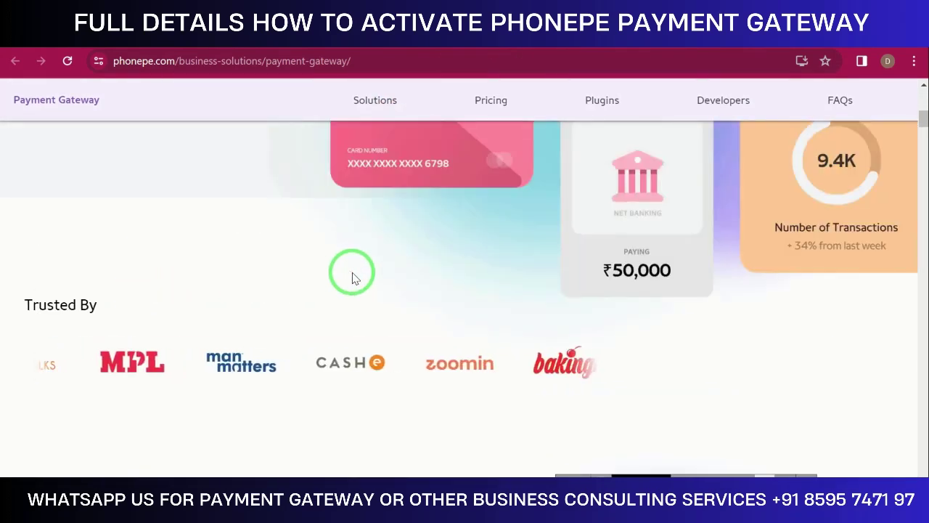
{"action": "mouse_move", "coordinate": [352, 284]}
{"action": "left_mouse_down"}
{"action": "mouse_move", "coordinate": [530, 383]}
{"action": "mouse_move", "coordinate": [465, 425]}
{"action": "mouse_move", "coordinate": [521, 434]}
{"action": "left_mouse_up"}
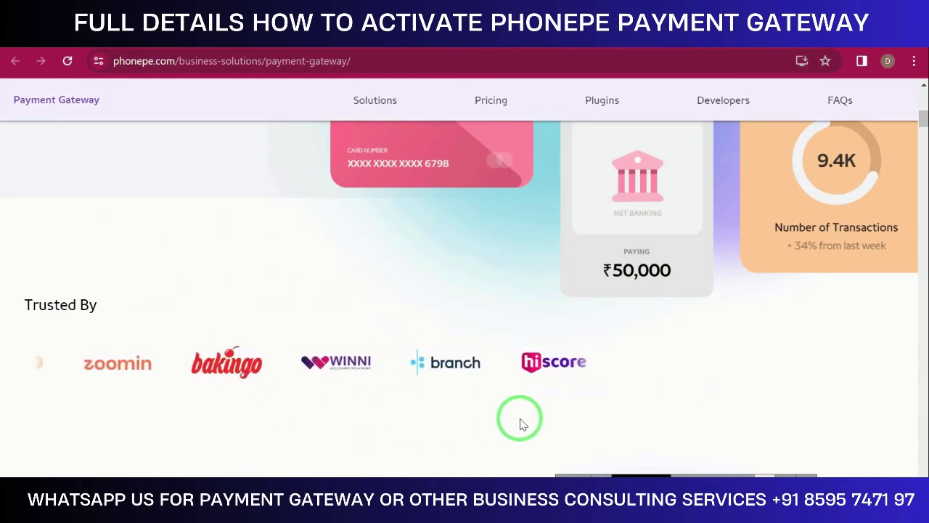
{"action": "scroll", "coordinate": [520, 421], "scroll_direction": "down", "scroll_amount": 1}
{"action": "left_click_drag", "start_coordinate": [512, 403], "coordinate": [512, 348]}
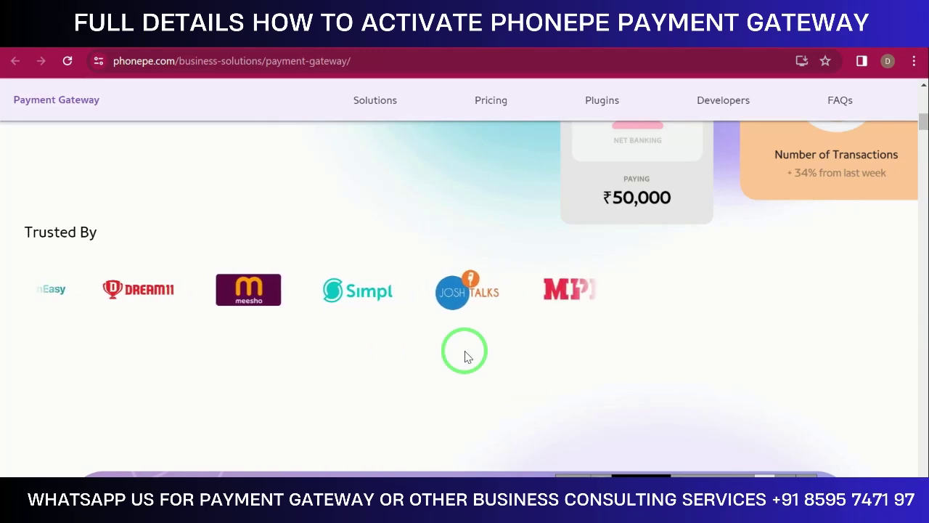
{"action": "scroll", "coordinate": [467, 355], "scroll_direction": "down", "scroll_amount": 1}
{"action": "scroll", "coordinate": [467, 356], "scroll_direction": "down", "scroll_amount": 4}
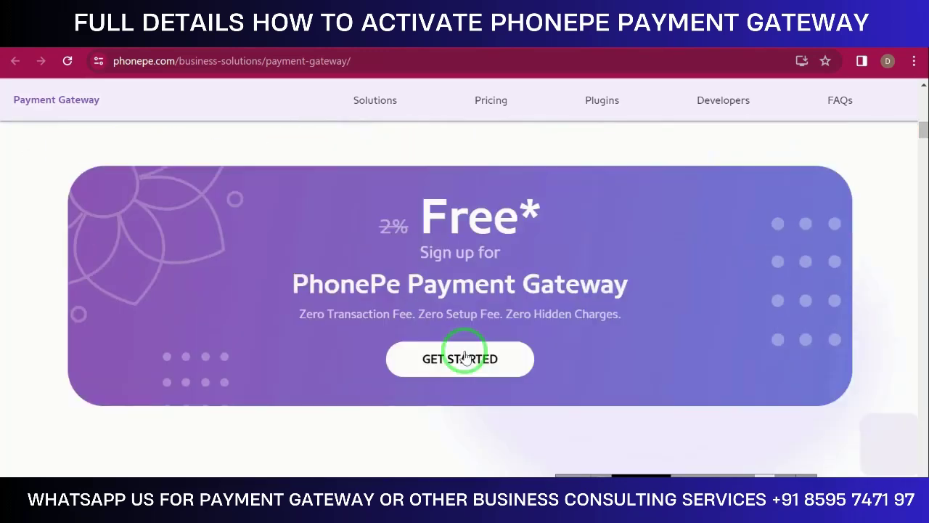
{"action": "scroll", "coordinate": [467, 356], "scroll_direction": "down", "scroll_amount": 8}
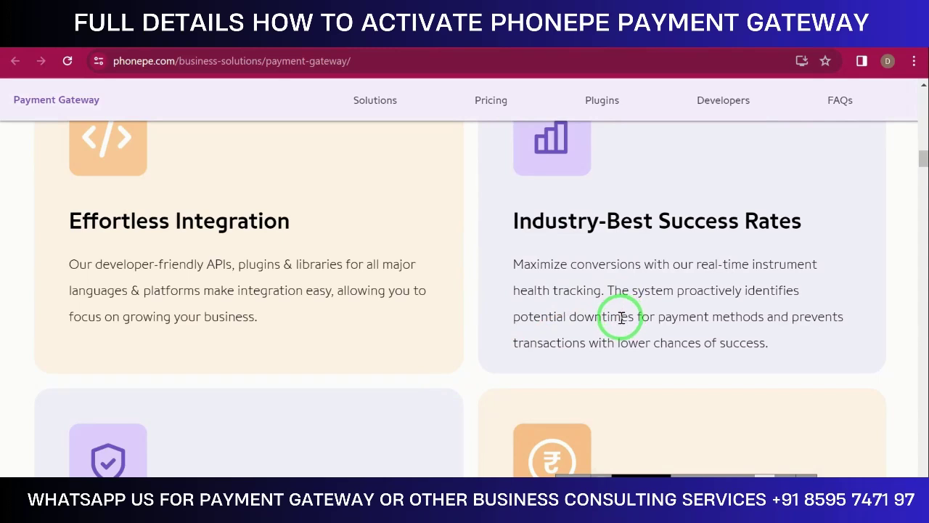
{"action": "scroll", "coordinate": [621, 317], "scroll_direction": "down", "scroll_amount": 1}
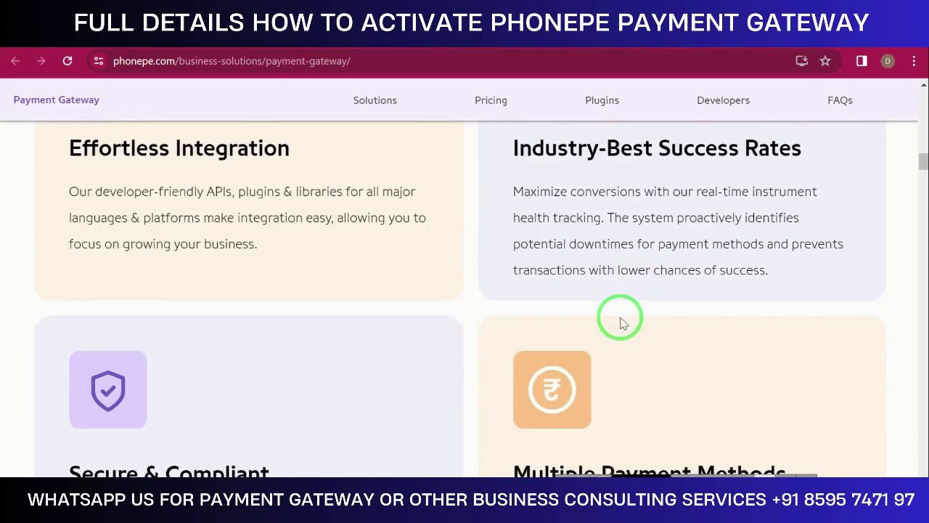
{"action": "scroll", "coordinate": [621, 320], "scroll_direction": "down", "scroll_amount": 2}
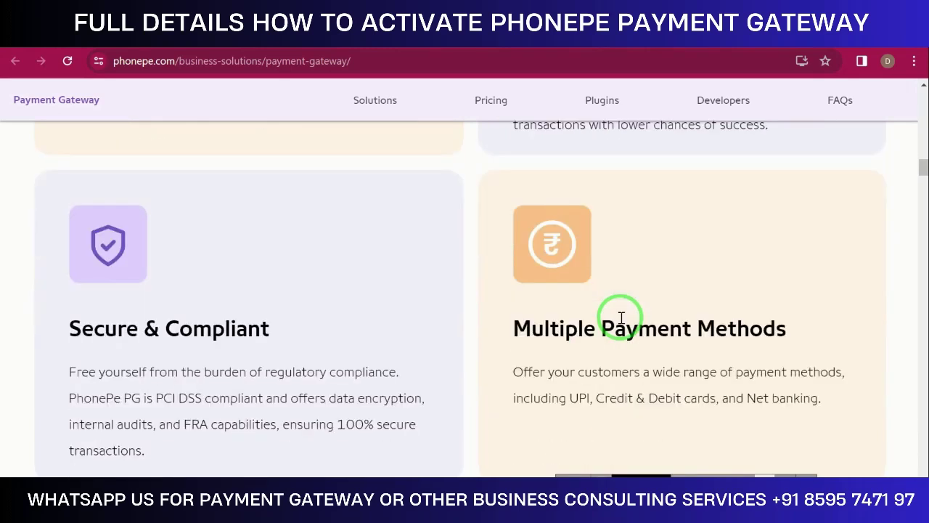
{"action": "scroll", "coordinate": [621, 317], "scroll_direction": "down", "scroll_amount": 1}
{"action": "scroll", "coordinate": [621, 317], "scroll_direction": "down", "scroll_amount": 6}
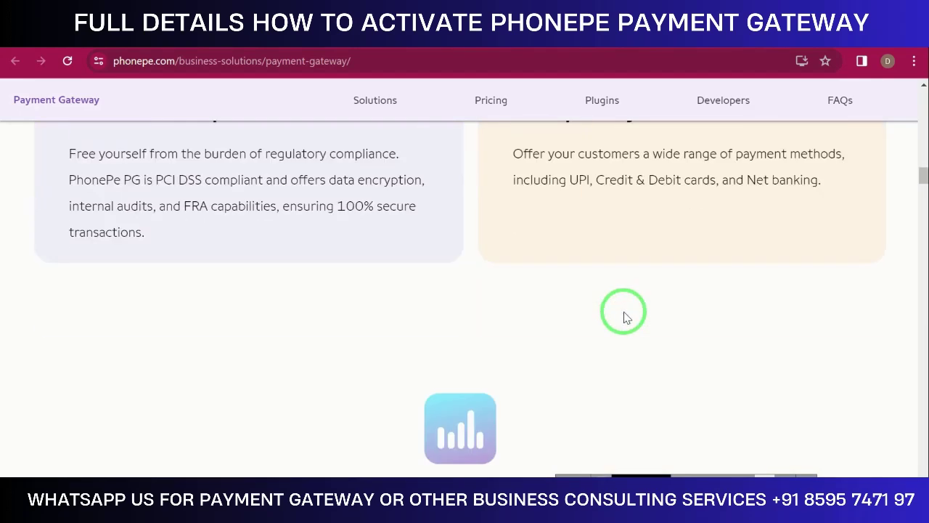
{"action": "scroll", "coordinate": [614, 330], "scroll_direction": "down", "scroll_amount": 10}
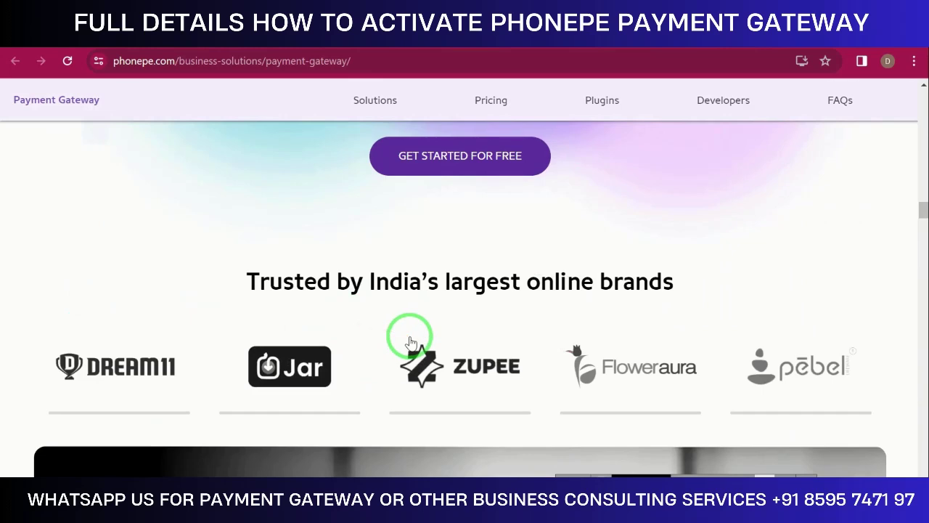
{"action": "scroll", "coordinate": [410, 341], "scroll_direction": "down", "scroll_amount": 2}
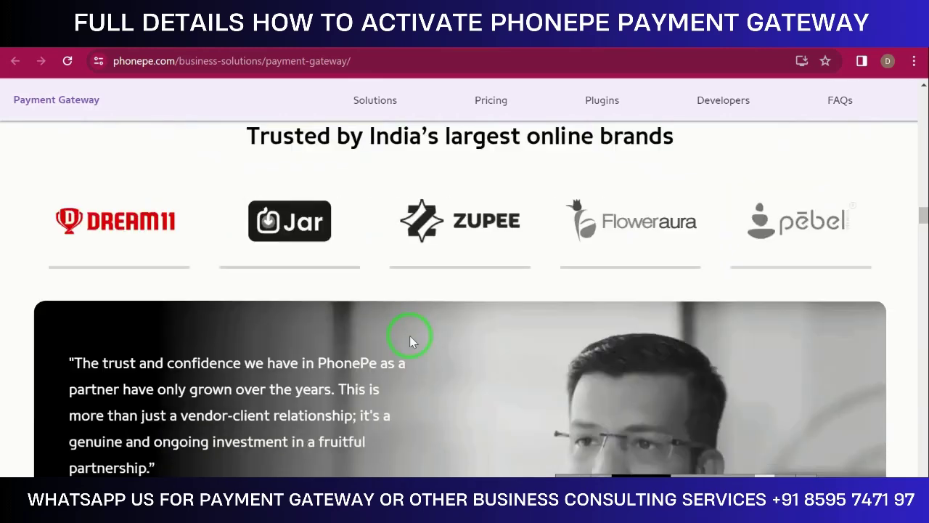
{"action": "scroll", "coordinate": [411, 338], "scroll_direction": "down", "scroll_amount": 9}
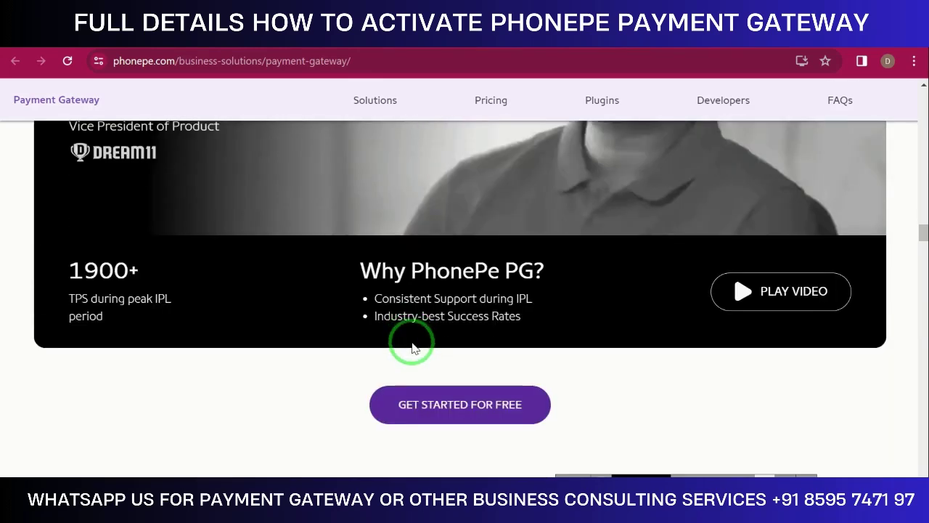
{"action": "scroll", "coordinate": [418, 346], "scroll_direction": "down", "scroll_amount": 5}
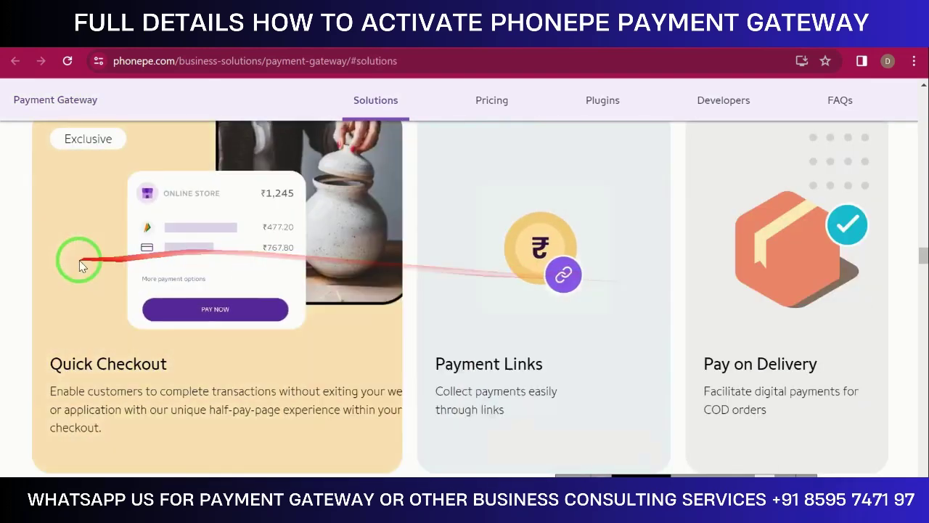
Scroll through the Solutions cards, expanding each, until Dynamic QR, Auto Pay and Fast Forward show
{"action": "scroll", "coordinate": [105, 280], "scroll_direction": "up", "scroll_amount": 1}
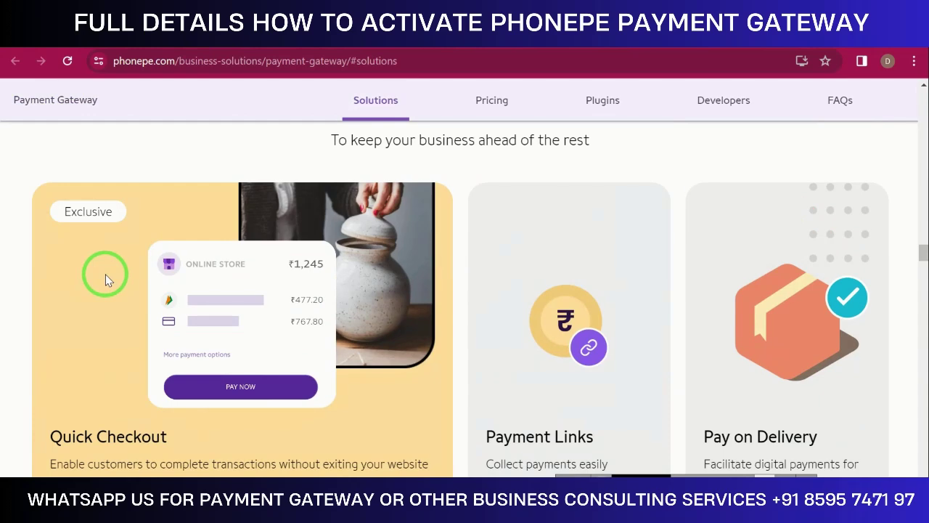
{"action": "scroll", "coordinate": [551, 317], "scroll_direction": "down", "scroll_amount": 2}
{"action": "scroll", "coordinate": [541, 319], "scroll_direction": "up", "scroll_amount": 2}
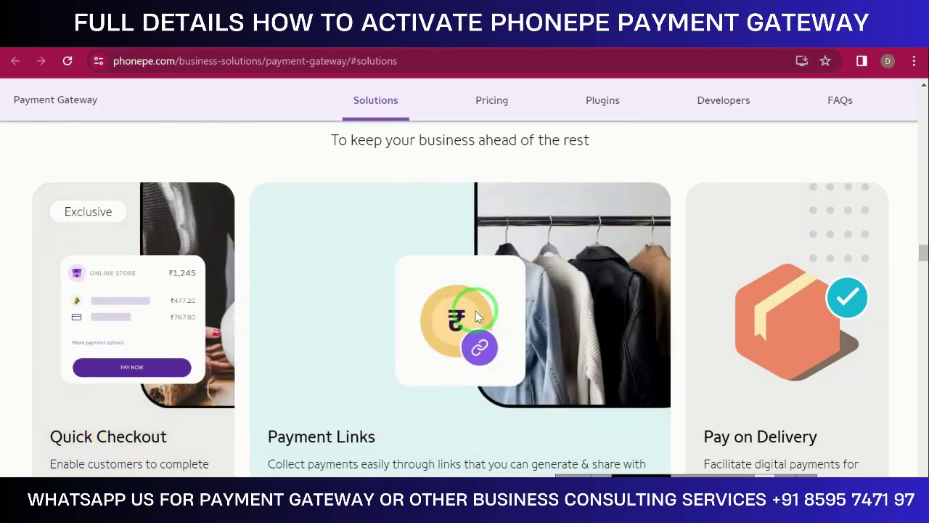
{"action": "scroll", "coordinate": [477, 317], "scroll_direction": "down", "scroll_amount": 1}
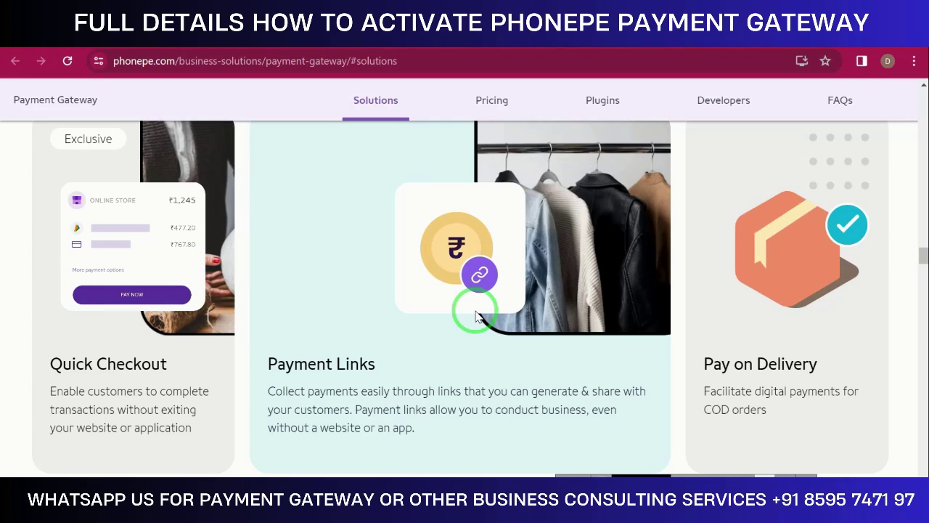
{"action": "scroll", "coordinate": [476, 316], "scroll_direction": "down", "scroll_amount": 1}
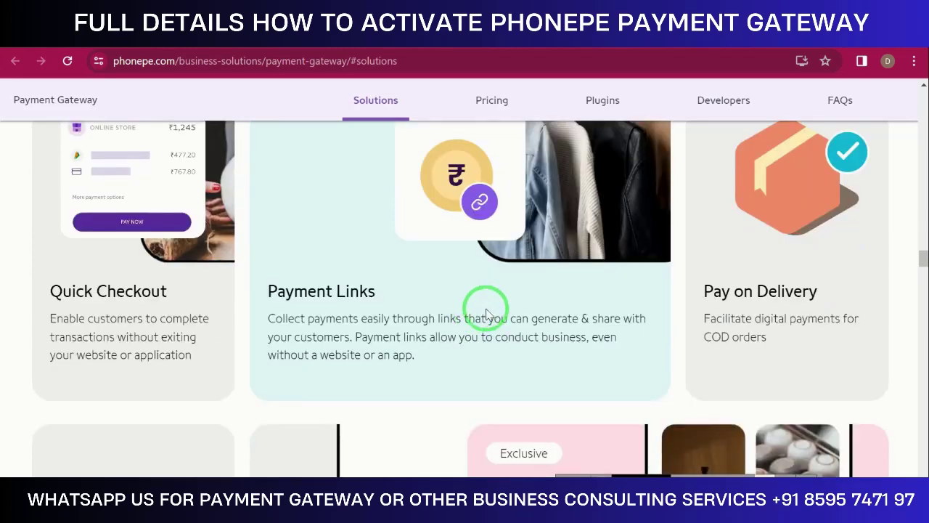
{"action": "mouse_move", "coordinate": [771, 298]}
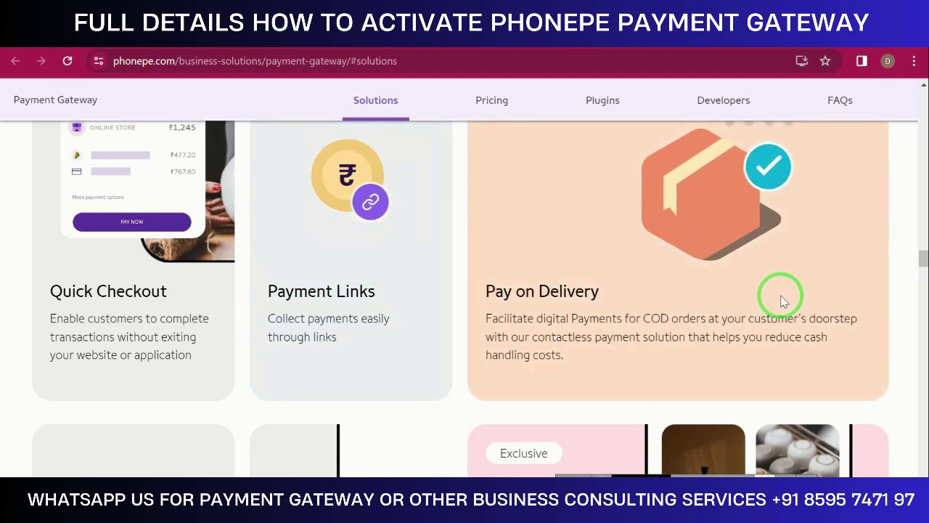
{"action": "scroll", "coordinate": [781, 298], "scroll_direction": "down", "scroll_amount": 3}
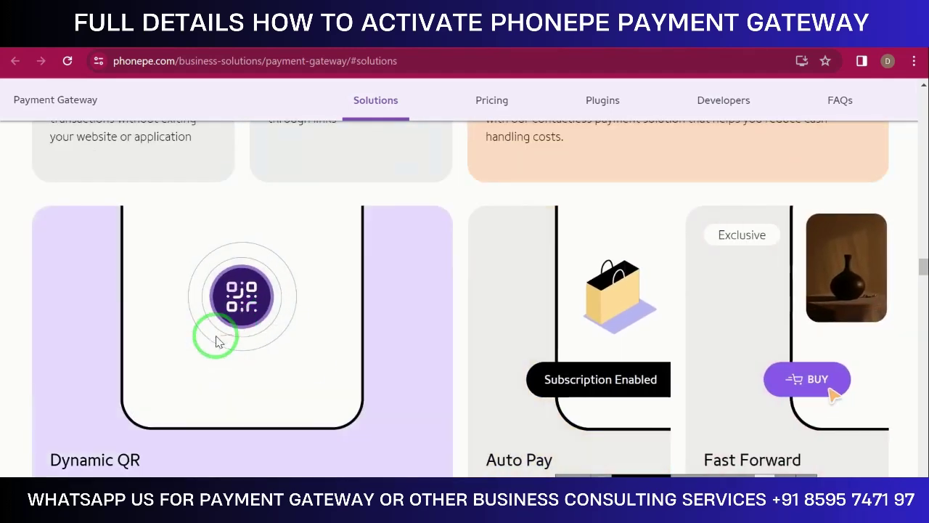
{"action": "mouse_move", "coordinate": [568, 338]}
{"action": "scroll", "coordinate": [568, 338], "scroll_direction": "down", "scroll_amount": 2}
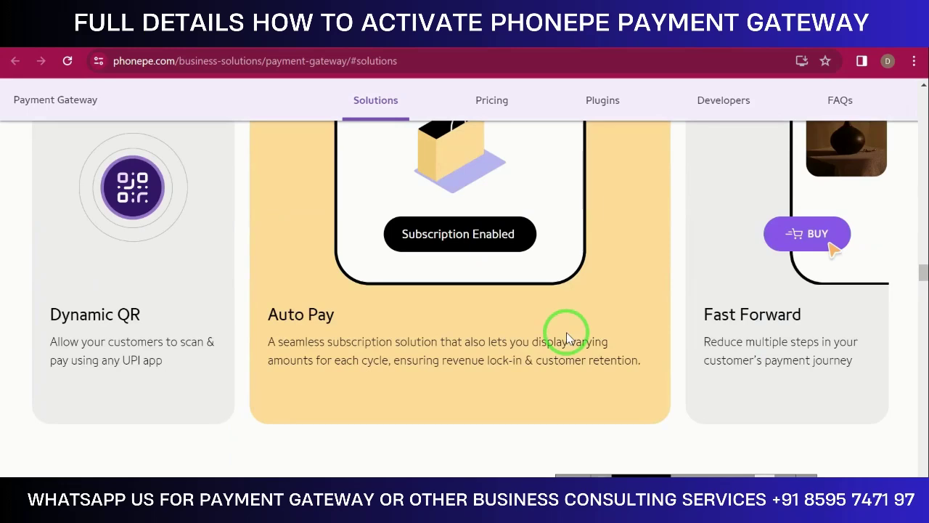
Scroll to the Pricing section and briefly highlight the '2% FREE*' heading
{"action": "mouse_move", "coordinate": [805, 303]}
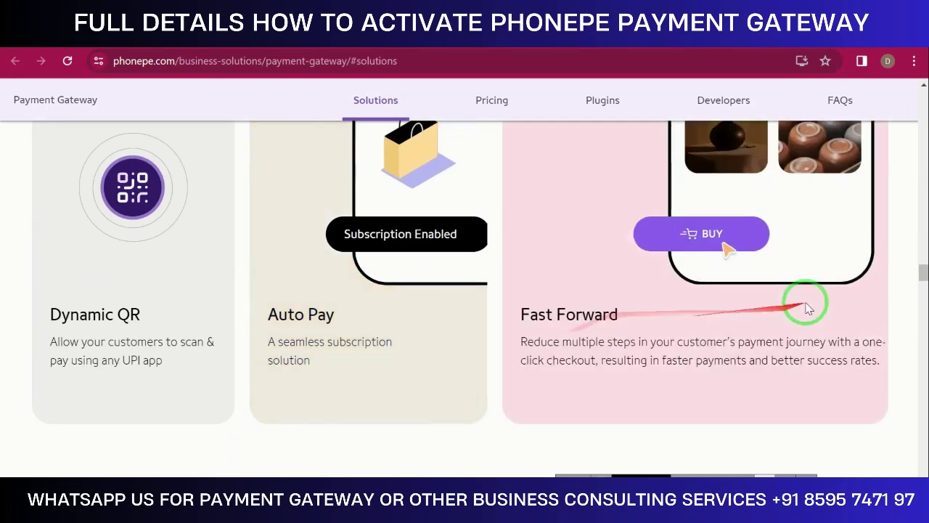
{"action": "scroll", "coordinate": [653, 298], "scroll_direction": "down", "scroll_amount": 3}
{"action": "scroll", "coordinate": [628, 319], "scroll_direction": "down", "scroll_amount": 6}
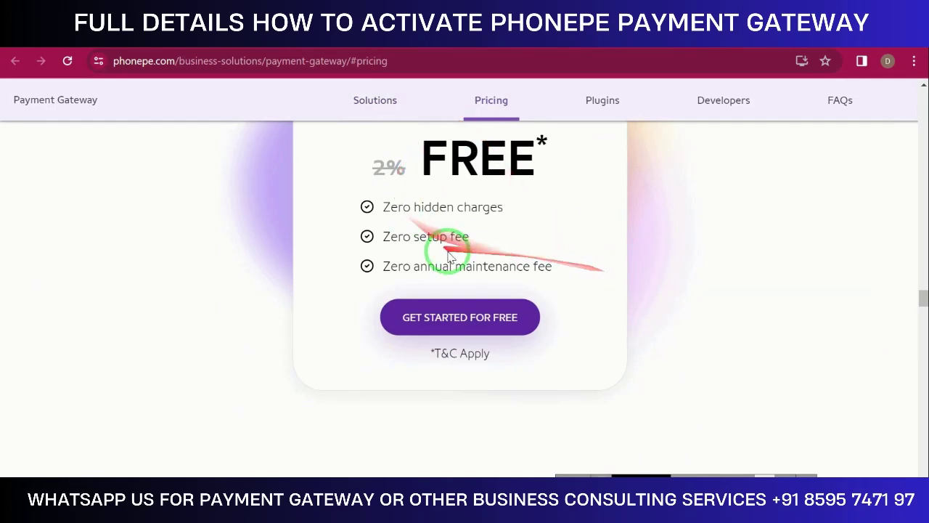
{"action": "scroll", "coordinate": [479, 252], "scroll_direction": "down", "scroll_amount": 1}
{"action": "scroll", "coordinate": [495, 254], "scroll_direction": "down", "scroll_amount": 6}
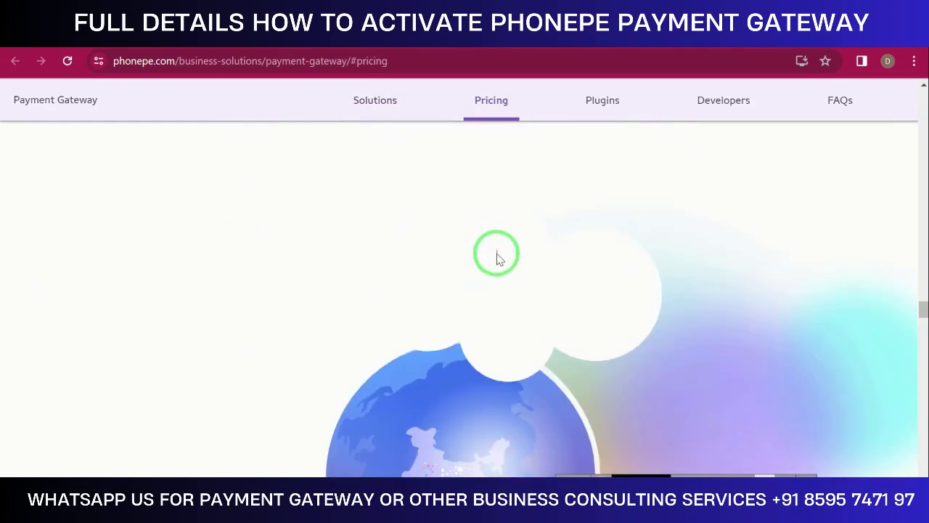
{"action": "scroll", "coordinate": [498, 270], "scroll_direction": "up", "scroll_amount": 7}
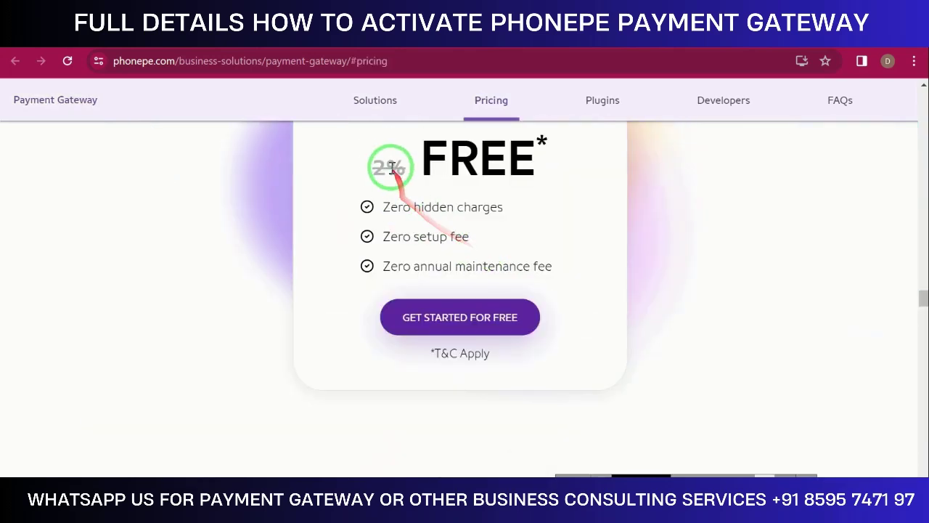
{"action": "triple_click", "coordinate": [382, 165]}
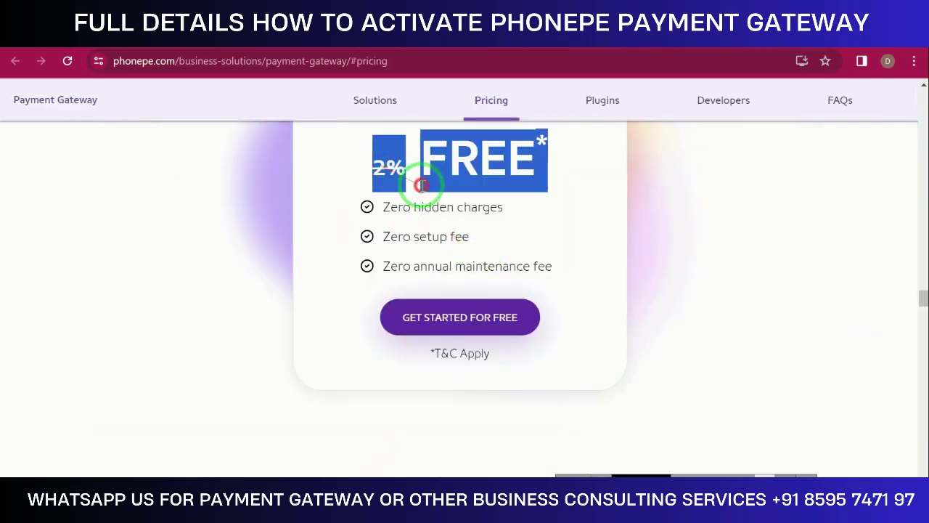
{"action": "left_click", "coordinate": [423, 185]}
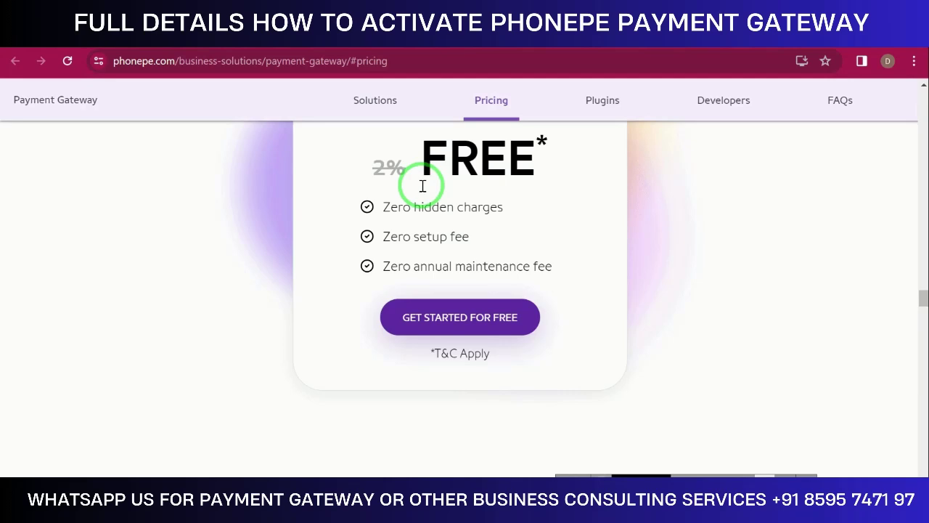
Scroll down to the 'India's most trusted Payment Gateway' globe banner
{"action": "scroll", "coordinate": [421, 183], "scroll_direction": "down", "scroll_amount": 6}
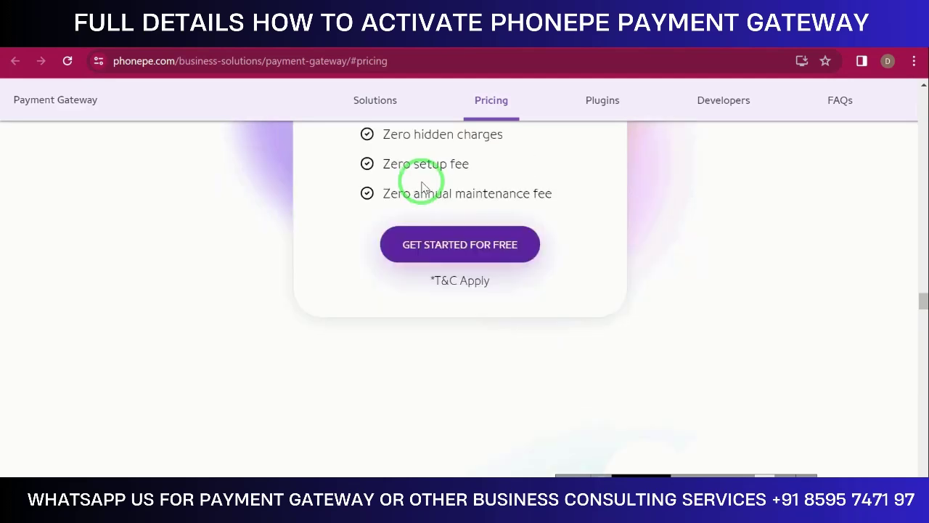
{"action": "scroll", "coordinate": [441, 250], "scroll_direction": "down", "scroll_amount": 3}
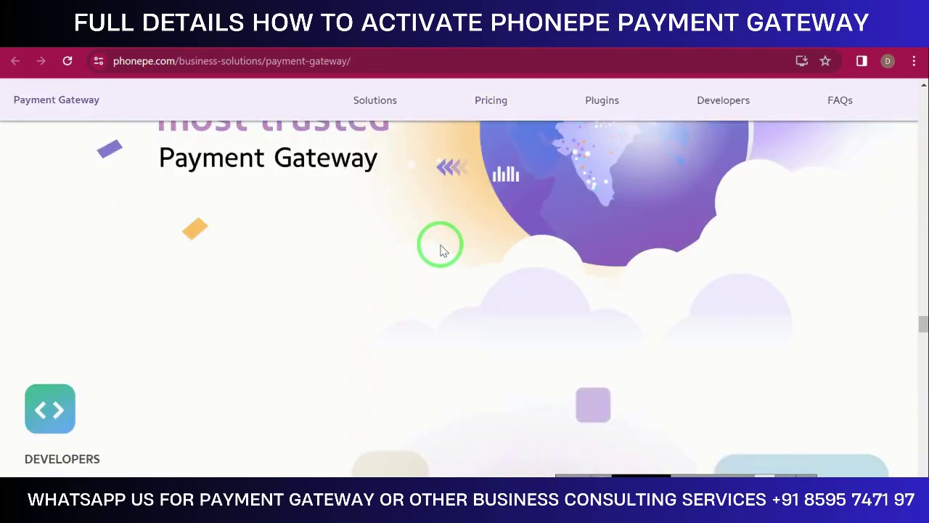
{"action": "scroll", "coordinate": [440, 249], "scroll_direction": "down", "scroll_amount": 12}
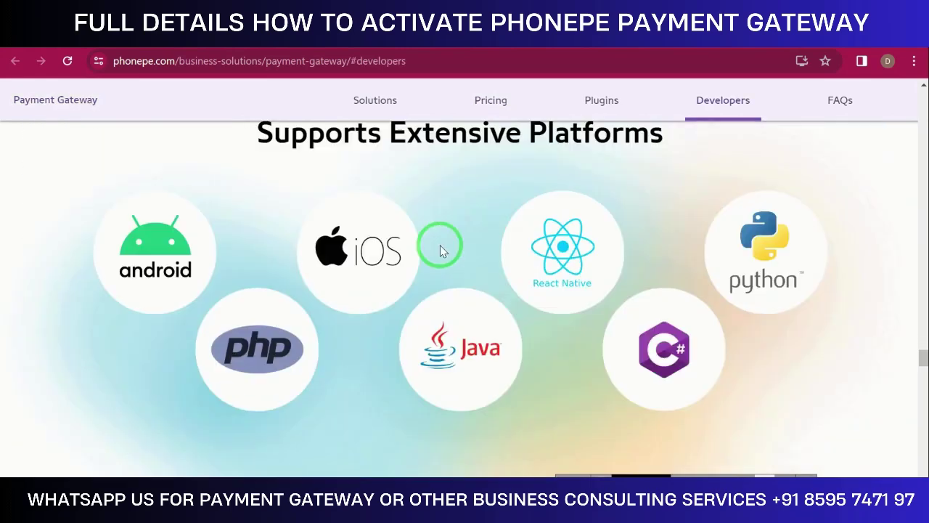
{"action": "scroll", "coordinate": [440, 249], "scroll_direction": "up", "scroll_amount": 2}
{"action": "scroll", "coordinate": [646, 298], "scroll_direction": "down", "scroll_amount": 3}
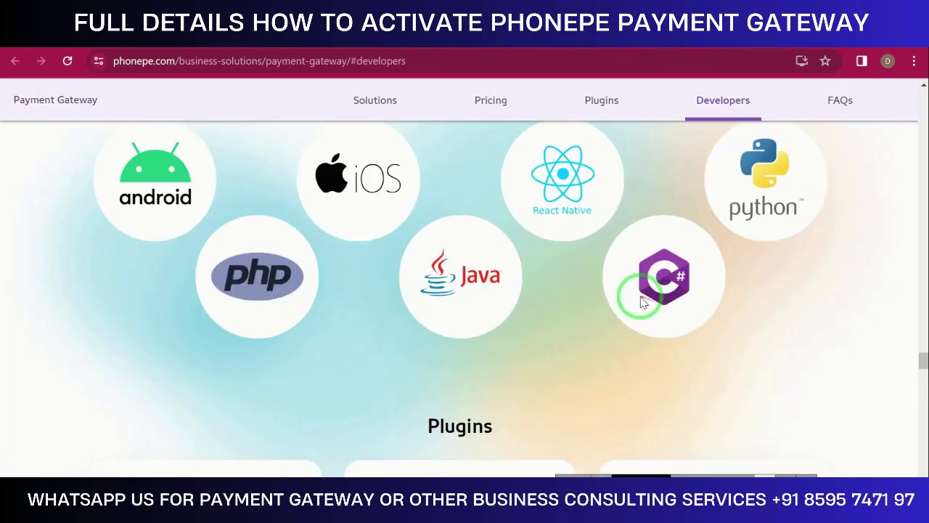
{"action": "scroll", "coordinate": [282, 209], "scroll_direction": "up", "scroll_amount": 1}
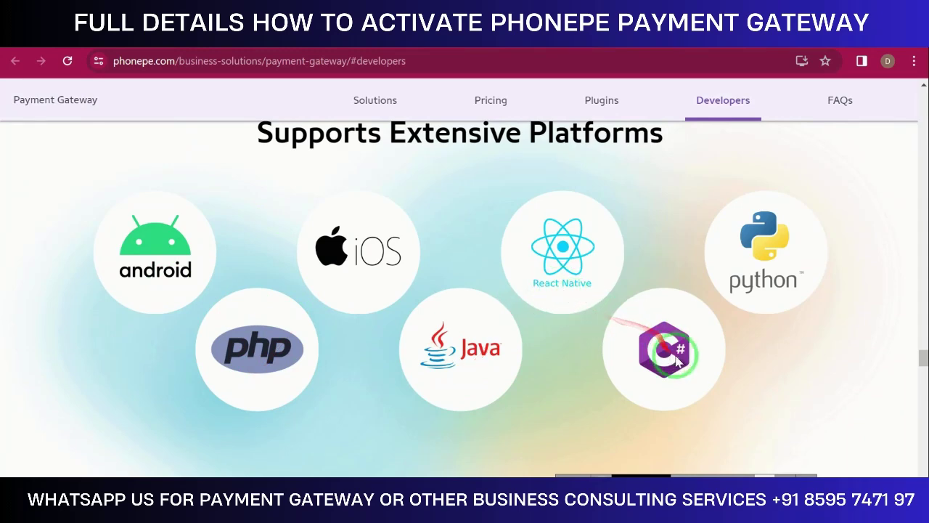
{"action": "scroll", "coordinate": [566, 337], "scroll_direction": "down", "scroll_amount": 3}
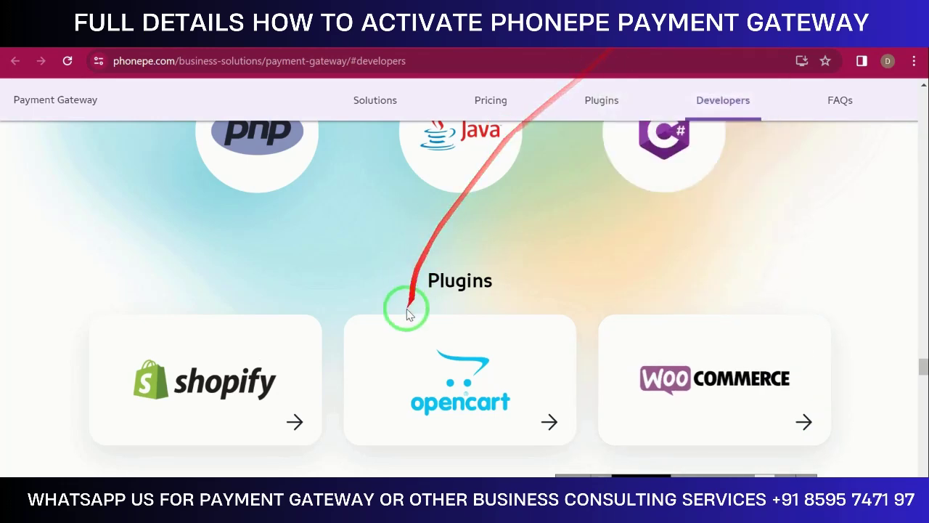
{"action": "scroll", "coordinate": [247, 342], "scroll_direction": "down", "scroll_amount": 4}
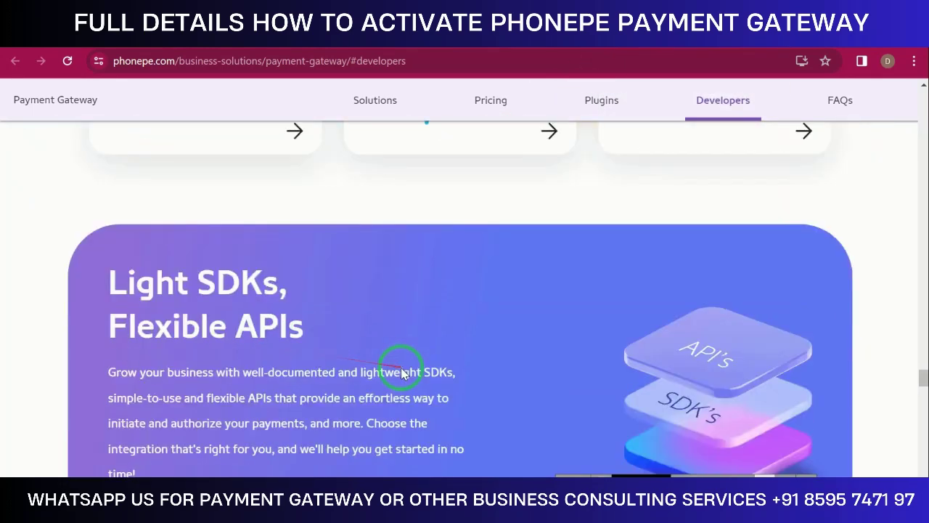
{"action": "scroll", "coordinate": [401, 373], "scroll_direction": "down", "scroll_amount": 1}
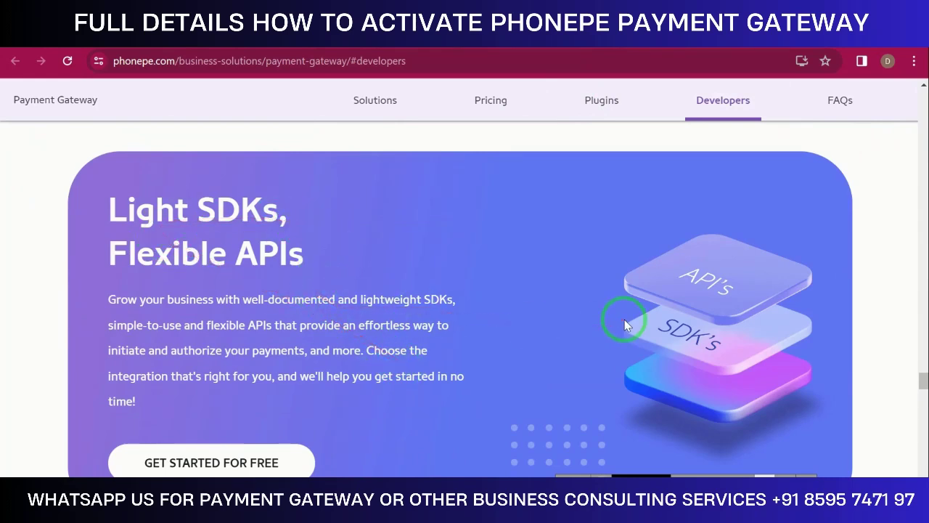
{"action": "scroll", "coordinate": [624, 320], "scroll_direction": "down", "scroll_amount": 7}
{"action": "scroll", "coordinate": [578, 359], "scroll_direction": "down", "scroll_amount": 8}
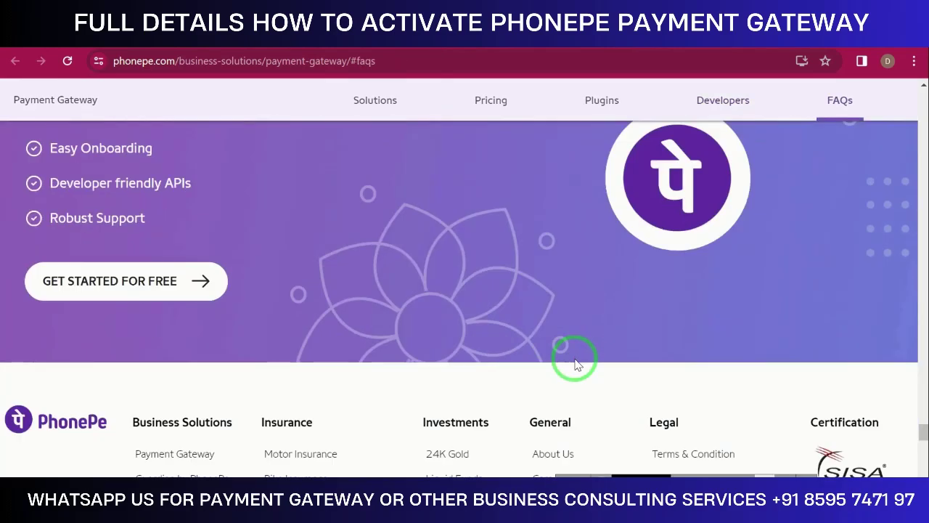
{"action": "scroll", "coordinate": [577, 363], "scroll_direction": "up", "scroll_amount": 8}
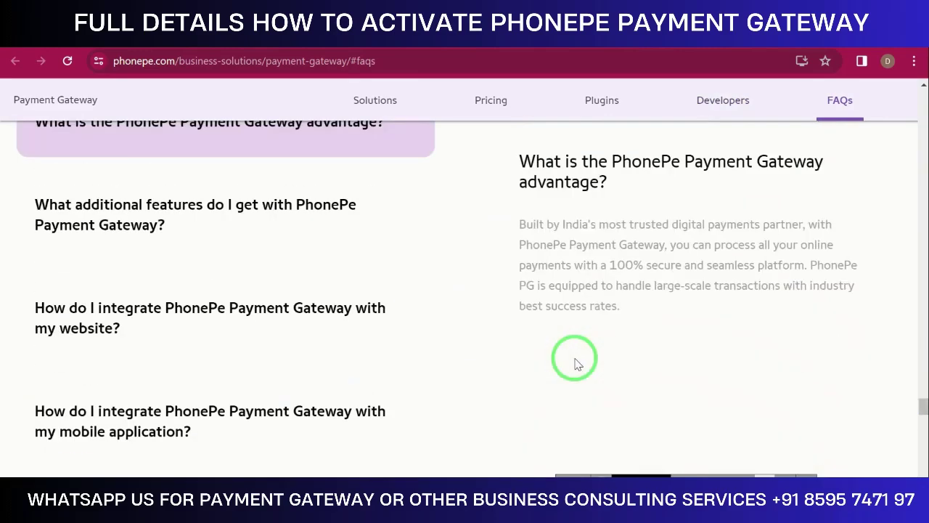
{"action": "scroll", "coordinate": [576, 363], "scroll_direction": "up", "scroll_amount": 10}
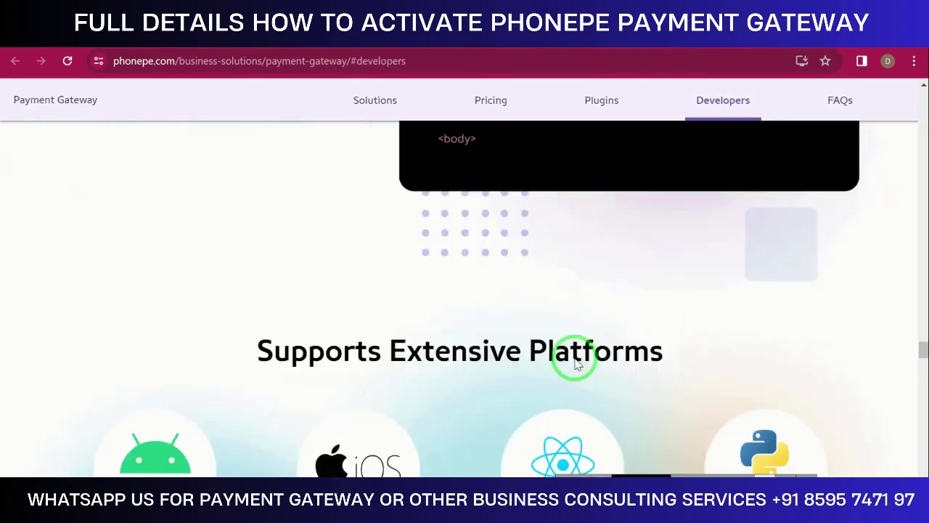
{"action": "scroll", "coordinate": [577, 363], "scroll_direction": "up", "scroll_amount": 10}
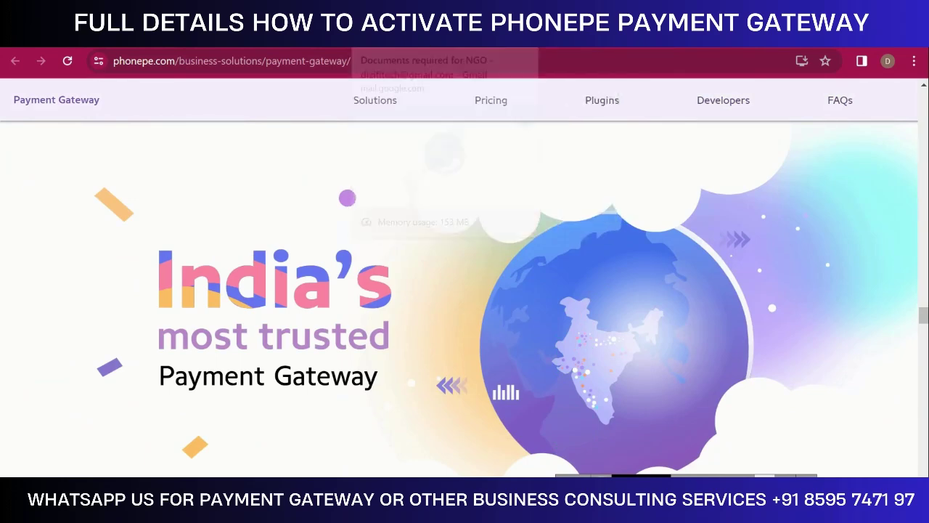
Open the PhonePe email in Gmail and highlight the GSTIN (all 3 pages) requirement line
{"action": "left_click", "coordinate": [388, 37]}
{"action": "left_click", "coordinate": [333, 36]}
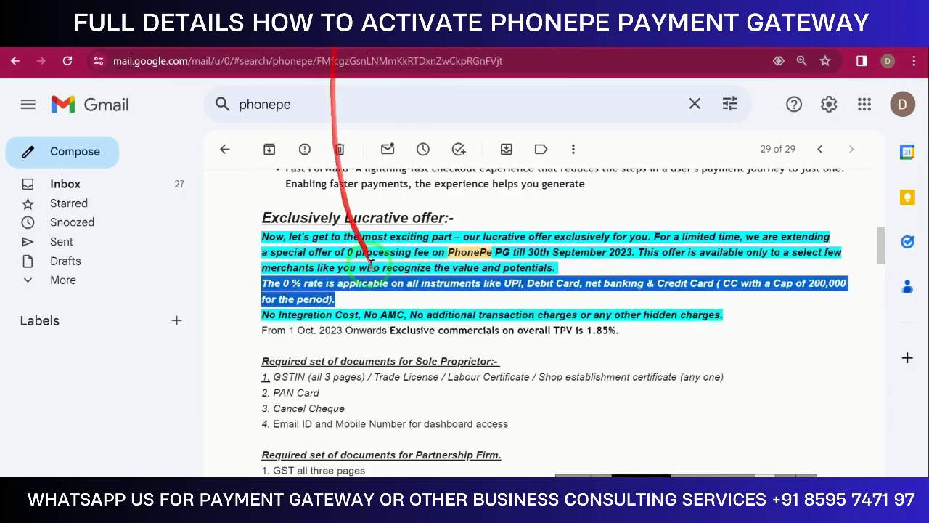
{"action": "scroll", "coordinate": [377, 269], "scroll_direction": "down", "scroll_amount": 2}
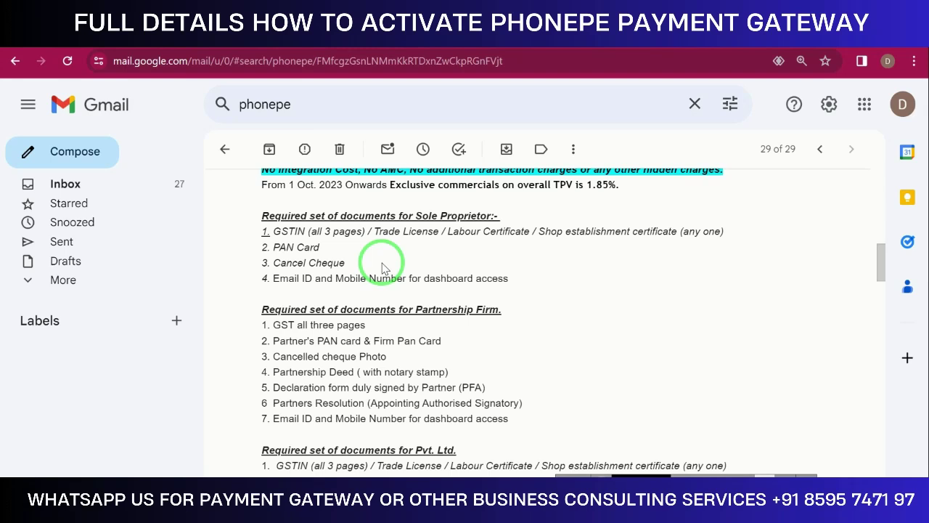
{"action": "left_click_drag", "start_coordinate": [270, 231], "coordinate": [369, 230]}
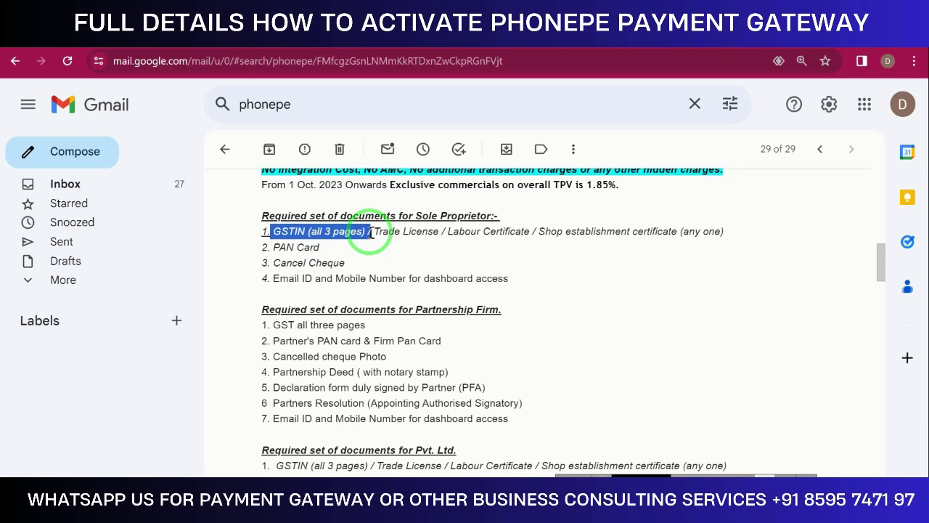
{"action": "left_click_drag", "start_coordinate": [361, 230], "coordinate": [281, 232]}
{"action": "left_click_drag", "start_coordinate": [345, 247], "coordinate": [479, 246]}
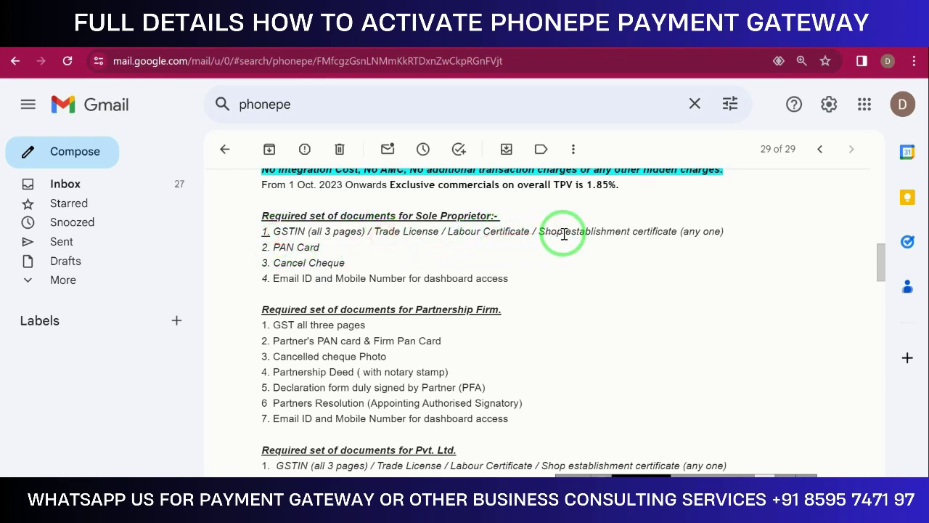
{"action": "left_click_drag", "start_coordinate": [545, 239], "coordinate": [266, 231]}
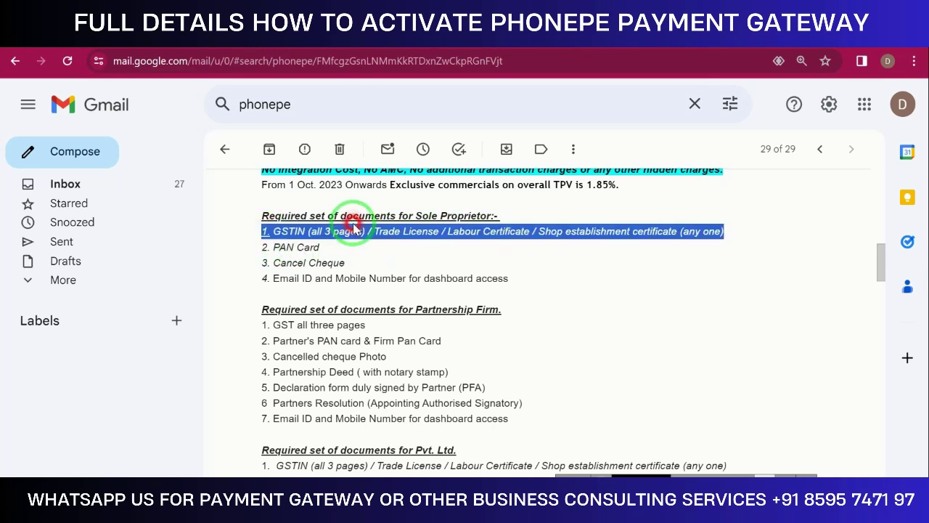
{"action": "left_click", "coordinate": [321, 250]}
Highlight the PAN Card, Cancel Cheque and email ID/mobile number requirement lines in turn
{"action": "triple_click", "coordinate": [321, 250]}
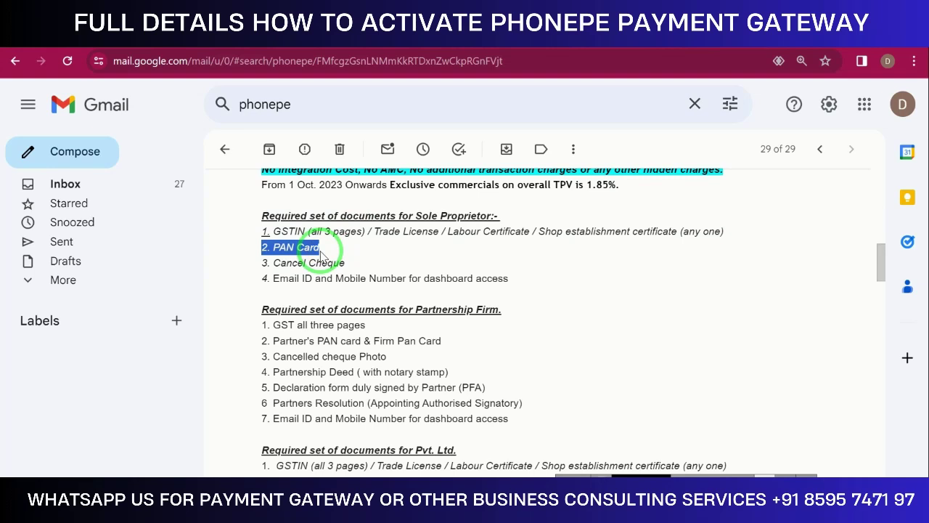
{"action": "triple_click", "coordinate": [315, 264]}
{"action": "left_click", "coordinate": [399, 283]}
{"action": "triple_click", "coordinate": [399, 283]}
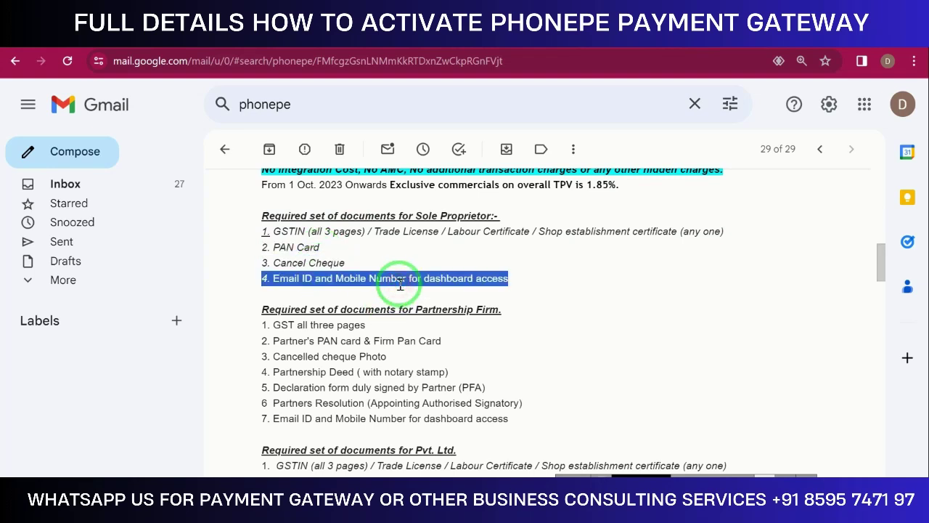
{"action": "left_click_drag", "start_coordinate": [253, 213], "coordinate": [517, 288]}
{"action": "triple_click", "coordinate": [517, 288]}
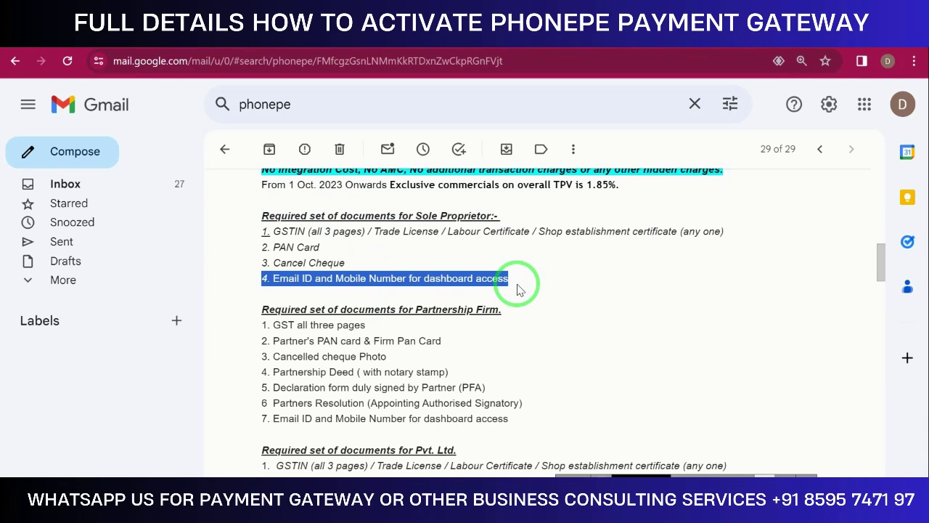
{"action": "scroll", "coordinate": [515, 287], "scroll_direction": "down", "scroll_amount": 1}
{"action": "left_click_drag", "start_coordinate": [265, 247], "coordinate": [356, 252]}
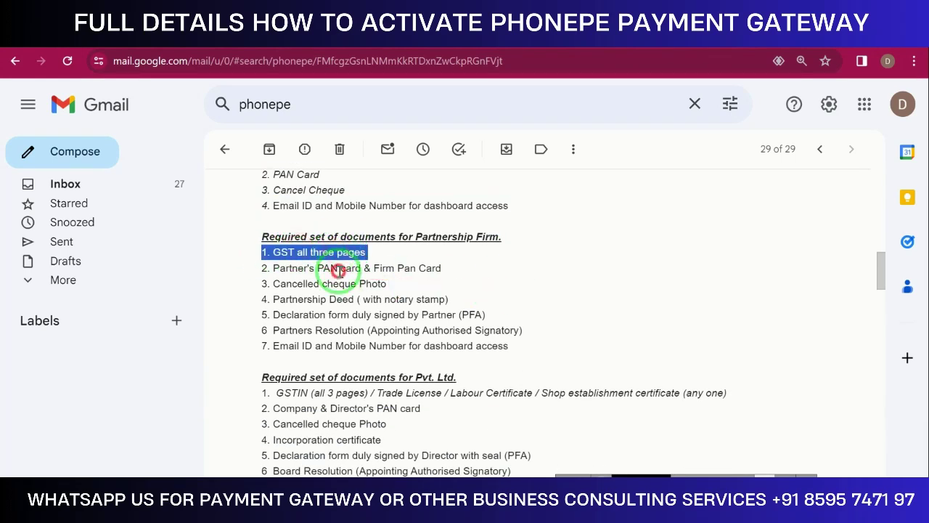
{"action": "left_click", "coordinate": [339, 270]}
{"action": "triple_click", "coordinate": [338, 270]}
{"action": "triple_click", "coordinate": [335, 286]}
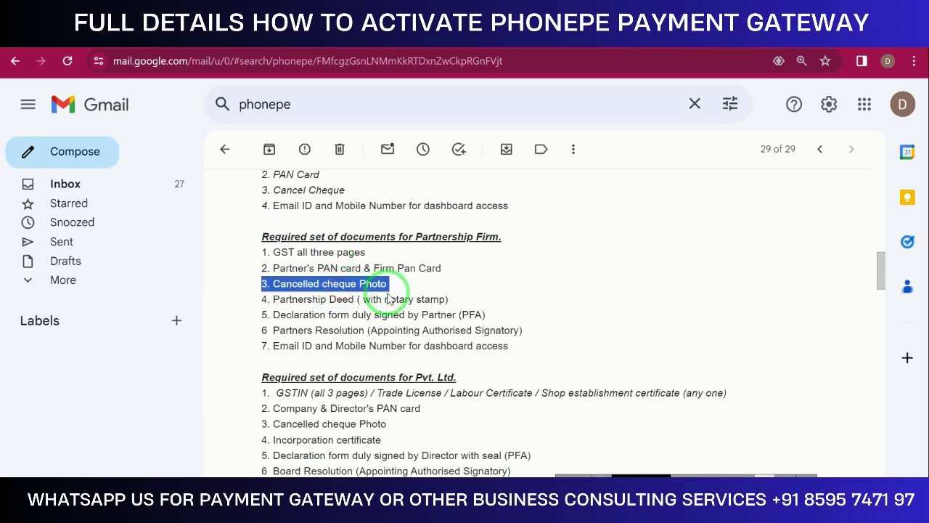
{"action": "left_click", "coordinate": [408, 266]}
{"action": "triple_click", "coordinate": [409, 266]}
{"action": "left_click", "coordinate": [376, 281]}
{"action": "triple_click", "coordinate": [376, 281]}
{"action": "left_click", "coordinate": [379, 297]}
{"action": "triple_click", "coordinate": [379, 298]}
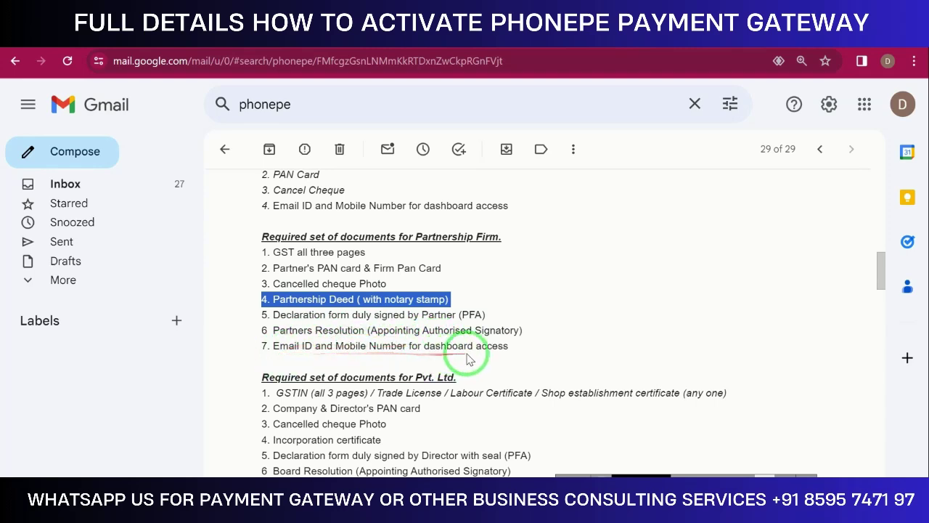
{"action": "scroll", "coordinate": [467, 353], "scroll_direction": "down", "scroll_amount": 1}
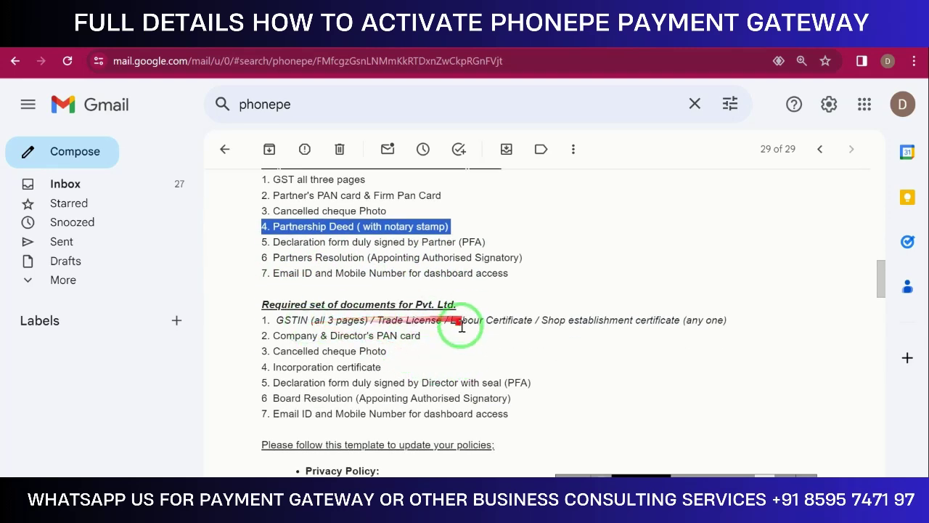
{"action": "scroll", "coordinate": [458, 348], "scroll_direction": "down", "scroll_amount": 2}
{"action": "scroll", "coordinate": [451, 361], "scroll_direction": "up", "scroll_amount": 2}
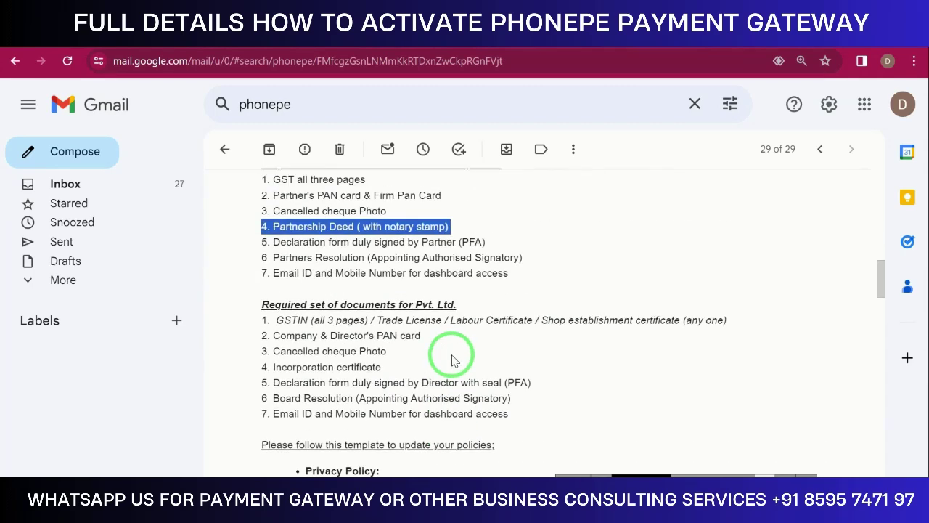
{"action": "scroll", "coordinate": [451, 360], "scroll_direction": "down", "scroll_amount": 2}
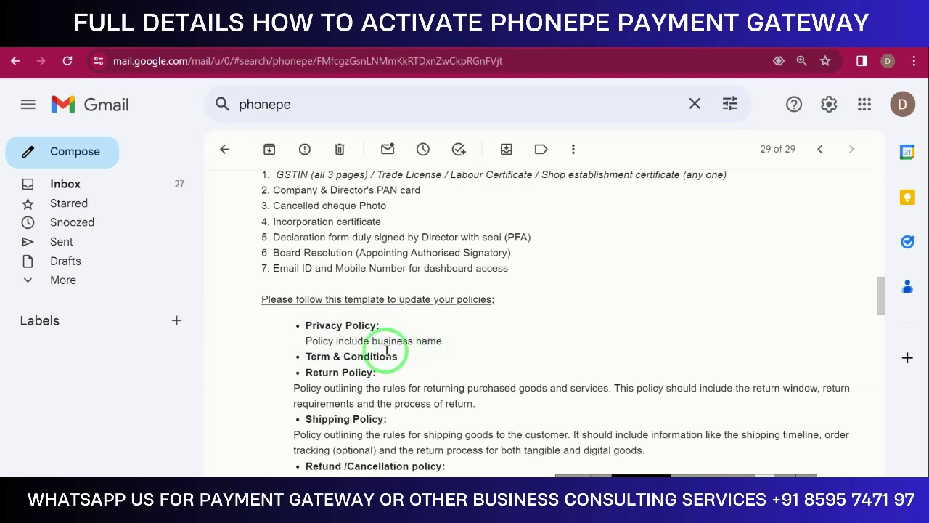
{"action": "scroll", "coordinate": [349, 377], "scroll_direction": "down", "scroll_amount": 3}
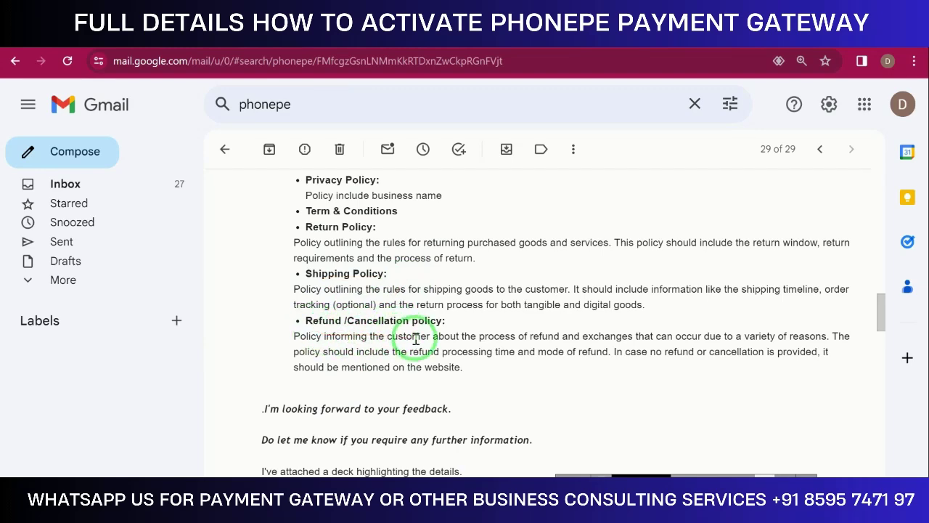
{"action": "scroll", "coordinate": [432, 335], "scroll_direction": "down", "scroll_amount": 2}
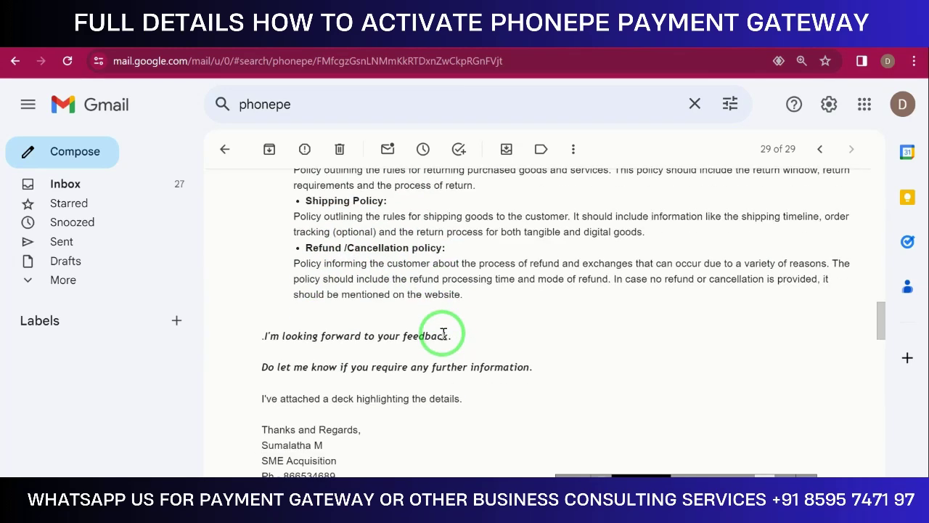
{"action": "scroll", "coordinate": [441, 335], "scroll_direction": "up", "scroll_amount": 4}
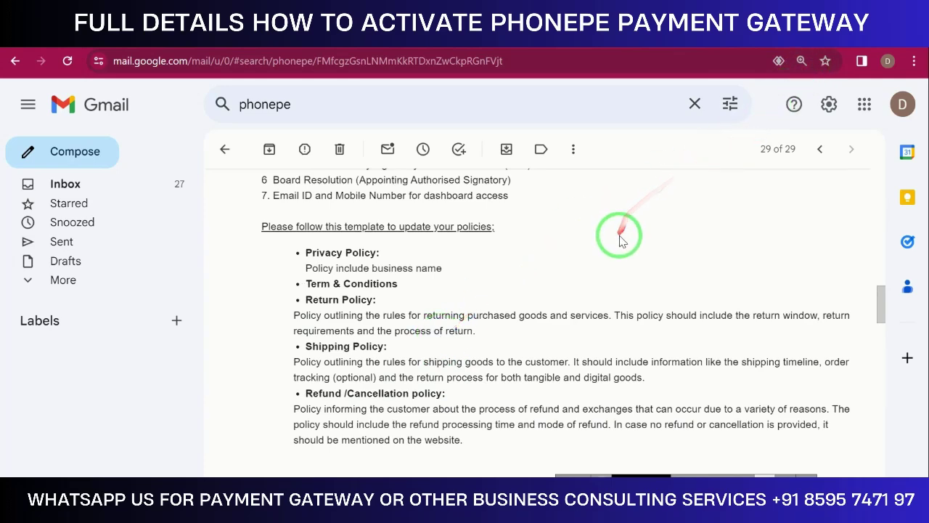
{"action": "scroll", "coordinate": [617, 246], "scroll_direction": "up", "scroll_amount": 6}
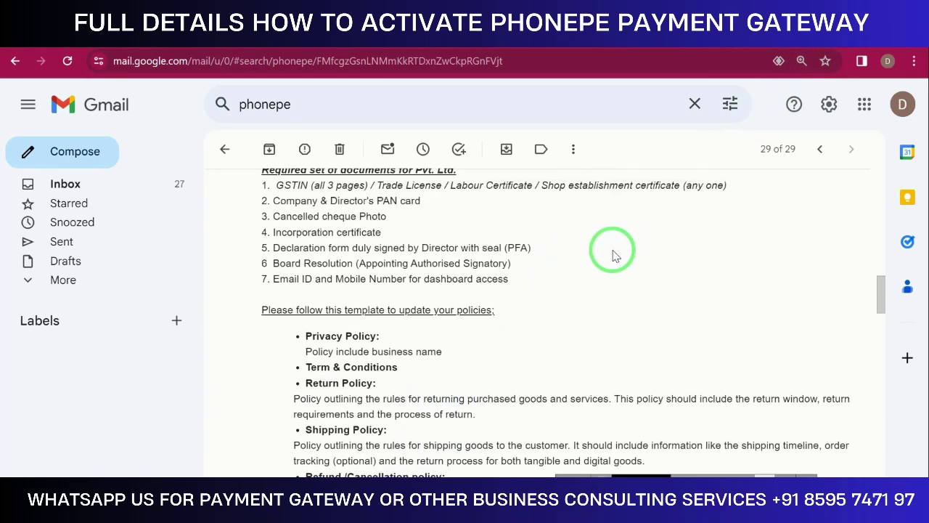
{"action": "scroll", "coordinate": [608, 252], "scroll_direction": "up", "scroll_amount": 4}
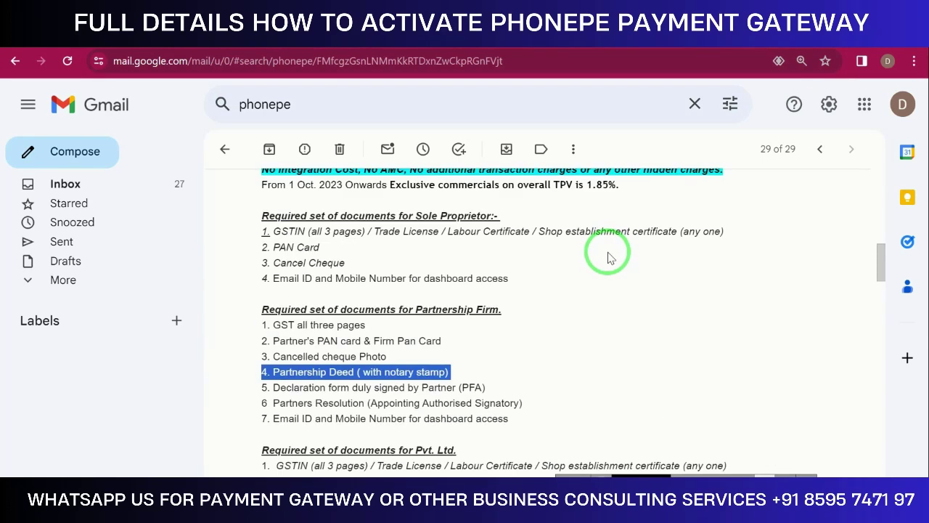
{"action": "left_click", "coordinate": [606, 254]}
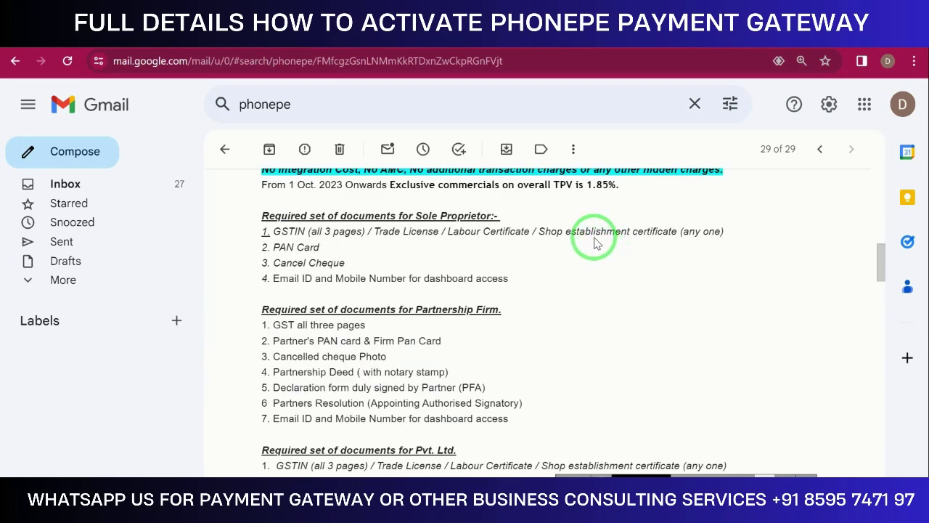
{"action": "mouse_move", "coordinate": [594, 243]}
{"action": "left_mouse_down"}
{"action": "mouse_move", "coordinate": [498, 99]}
{"action": "mouse_move", "coordinate": [719, 186]}
{"action": "left_mouse_up"}
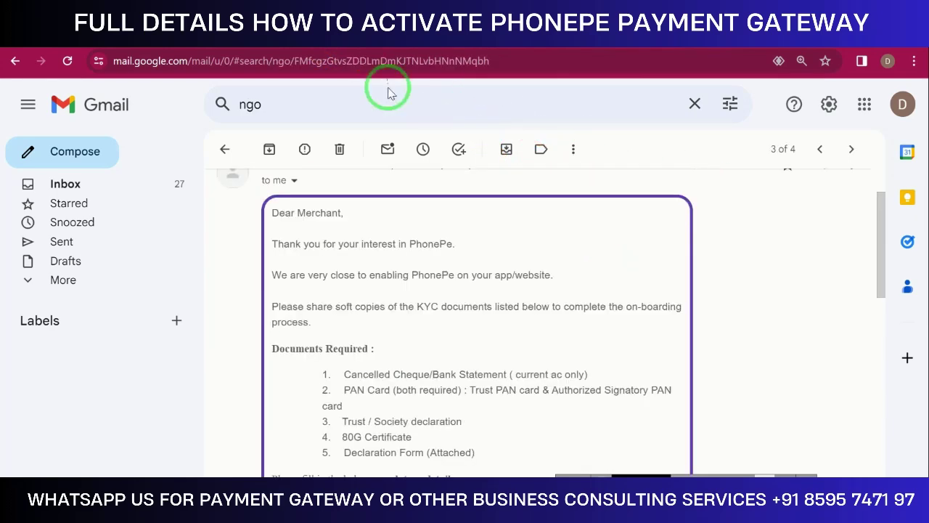
Highlight the Cancelled Cheque/Bank Statement and PAN Card items in the NGO email's document list
{"action": "scroll", "coordinate": [406, 160], "scroll_direction": "down", "scroll_amount": 2}
{"action": "mouse_move", "coordinate": [421, 203]}
{"action": "left_mouse_down"}
{"action": "mouse_move", "coordinate": [433, 313]}
{"action": "mouse_move", "coordinate": [436, 236]}
{"action": "mouse_move", "coordinate": [499, 241]}
{"action": "left_mouse_up"}
{"action": "scroll", "coordinate": [433, 314], "scroll_direction": "down", "scroll_amount": 1}
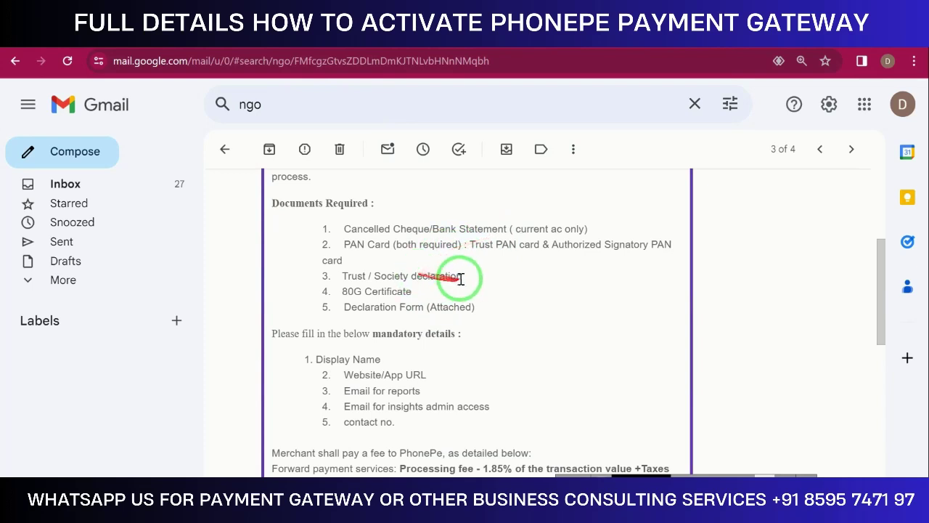
{"action": "double_click", "coordinate": [481, 229]}
{"action": "left_click", "coordinate": [505, 226]}
{"action": "left_click", "coordinate": [508, 225]}
{"action": "triple_click", "coordinate": [552, 224]}
{"action": "left_click", "coordinate": [524, 244]}
{"action": "triple_click", "coordinate": [481, 245]}
{"action": "left_click", "coordinate": [536, 244]}
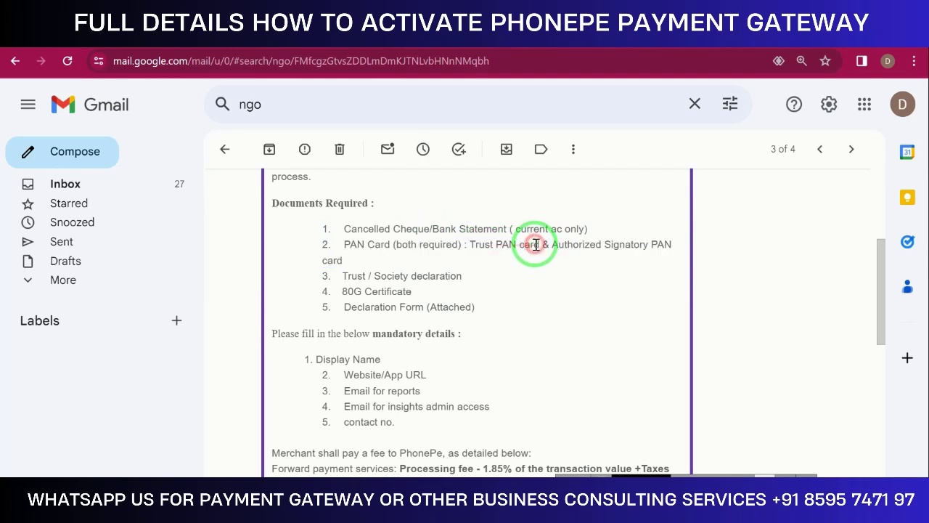
{"action": "triple_click", "coordinate": [572, 252]}
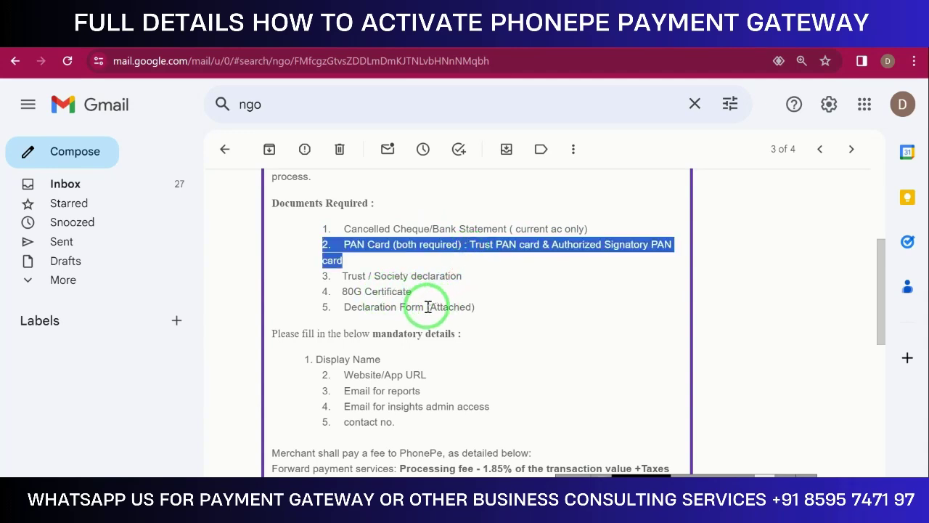
Highlight the Website/App URL and Email for reports mandatory details
{"action": "scroll", "coordinate": [396, 323], "scroll_direction": "down", "scroll_amount": 2}
{"action": "left_click", "coordinate": [383, 303]}
{"action": "triple_click", "coordinate": [382, 303]}
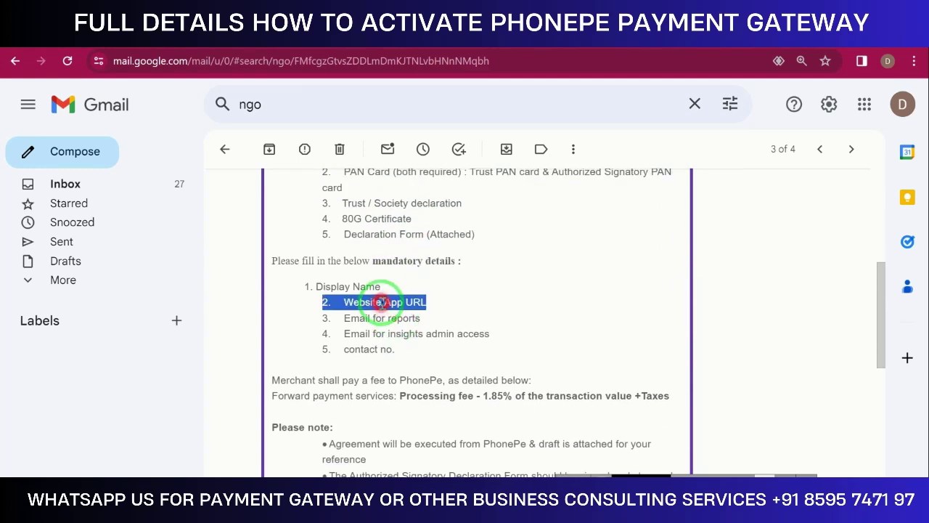
{"action": "triple_click", "coordinate": [426, 321]}
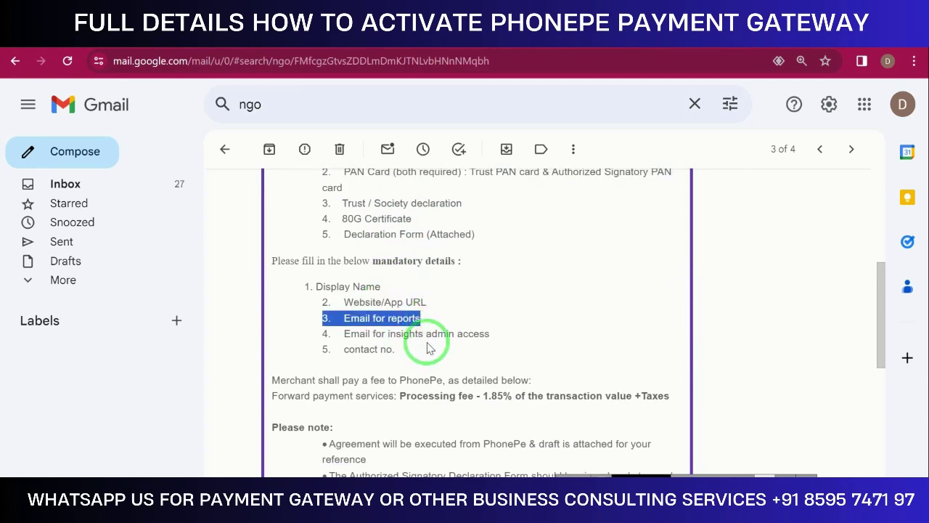
{"action": "scroll", "coordinate": [425, 353], "scroll_direction": "down", "scroll_amount": 4}
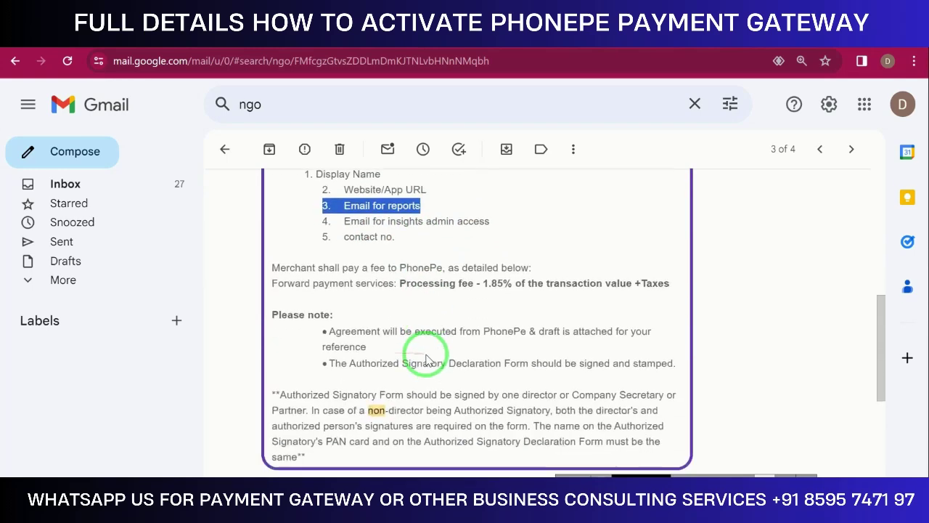
{"action": "scroll", "coordinate": [426, 353], "scroll_direction": "up", "scroll_amount": 5}
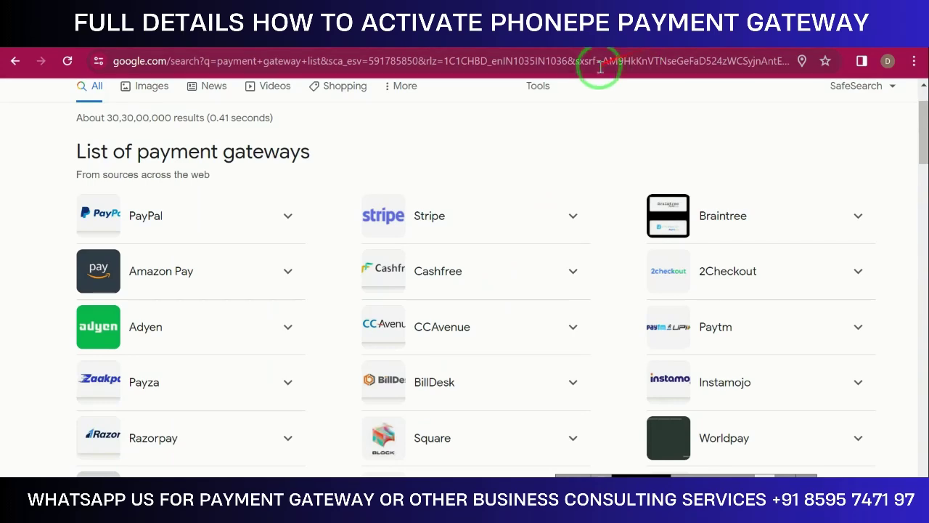
Switch between the PhonePe and results tabs, then start a new address for business.phonepe.com/dashboard
{"action": "scroll", "coordinate": [572, 141], "scroll_direction": "up", "scroll_amount": 1}
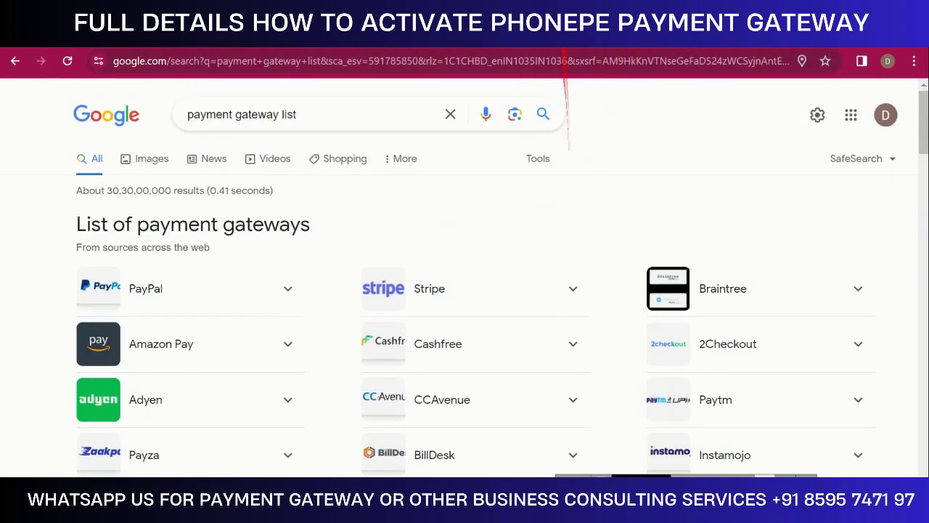
{"action": "left_click", "coordinate": [581, 35]}
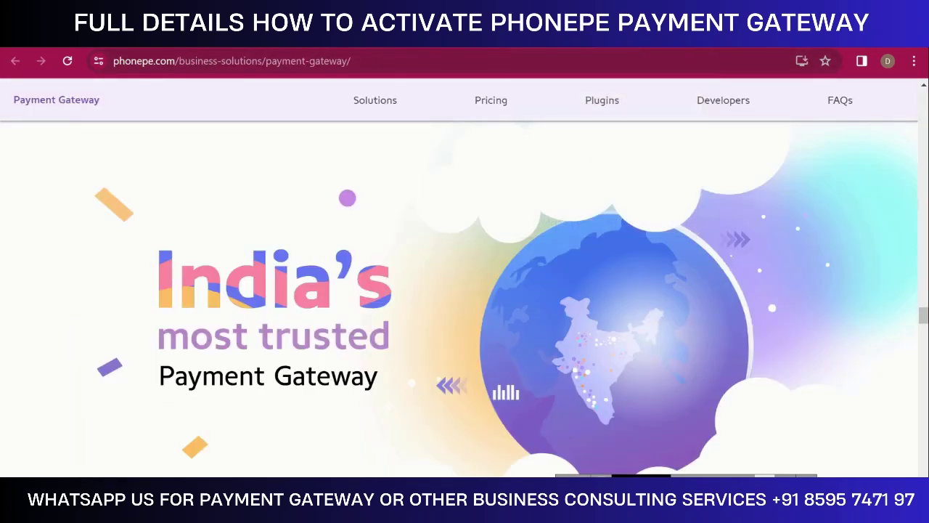
{"action": "left_click", "coordinate": [693, 35]}
{"action": "left_click", "coordinate": [693, 58]}
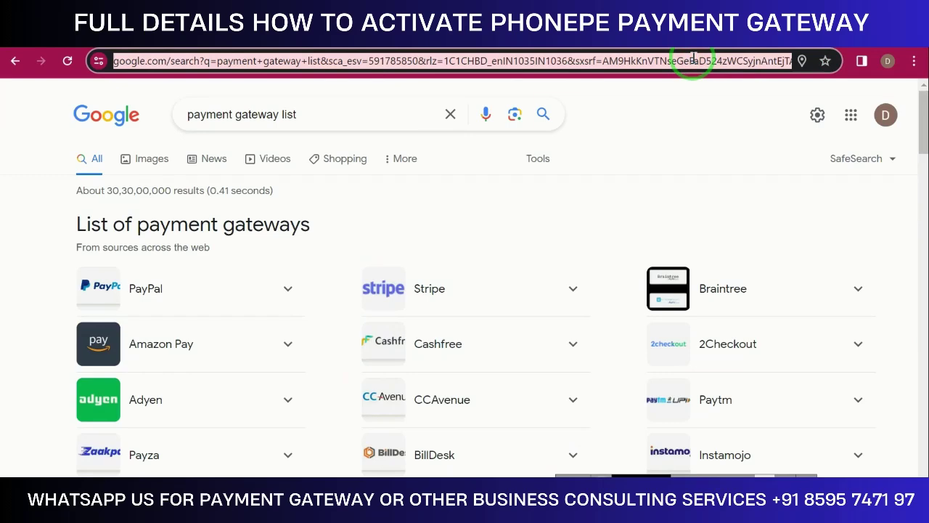
{"action": "type", "text": "diz"}
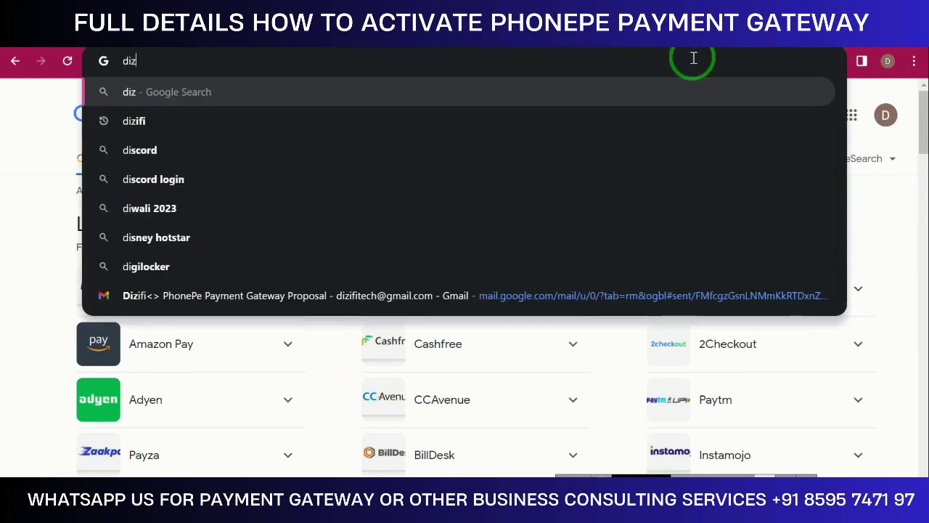
{"action": "key", "text": "BackSpace"}
{"action": "key", "text": "BackSpace"}
{"action": "key", "text": "BackSpace"}
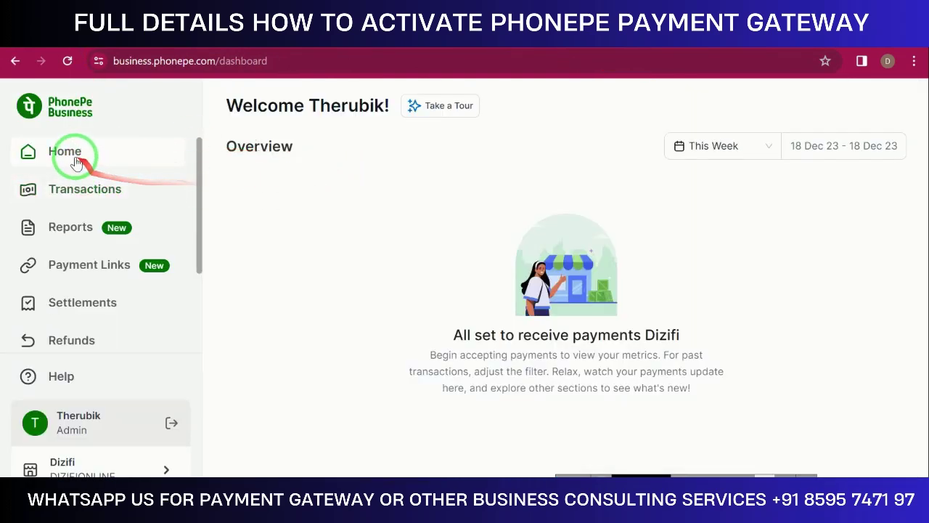
Go through the dashboard home, transactions and reports, then start a new paylink from Payment Links
{"action": "left_click", "coordinate": [73, 154]}
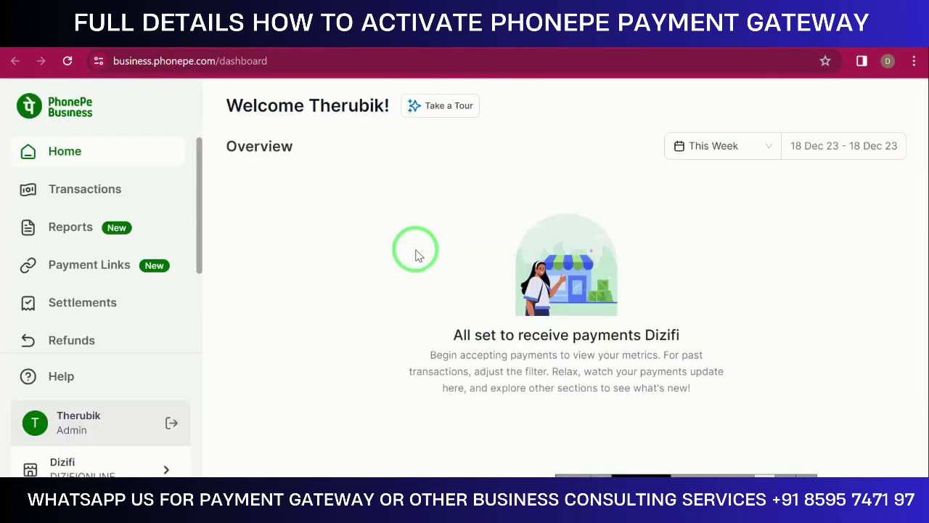
{"action": "left_click", "coordinate": [111, 190]}
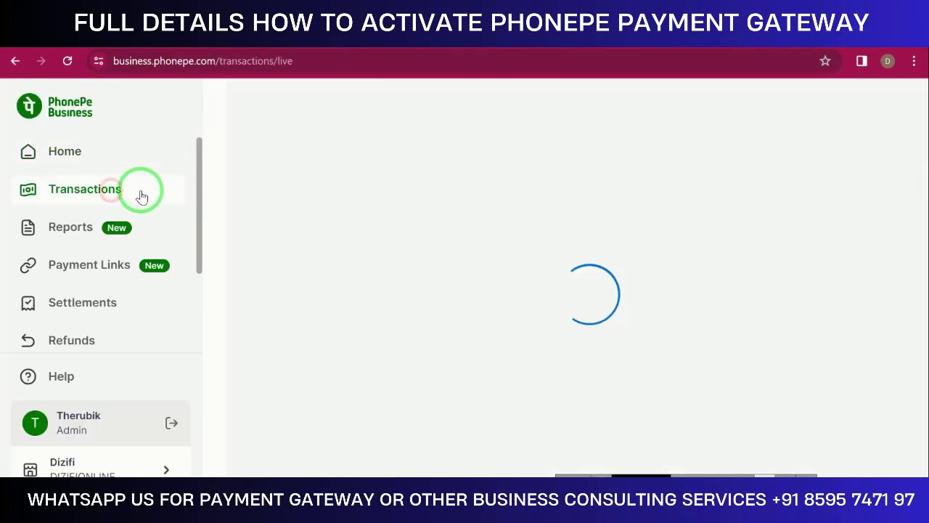
{"action": "left_click", "coordinate": [95, 238]}
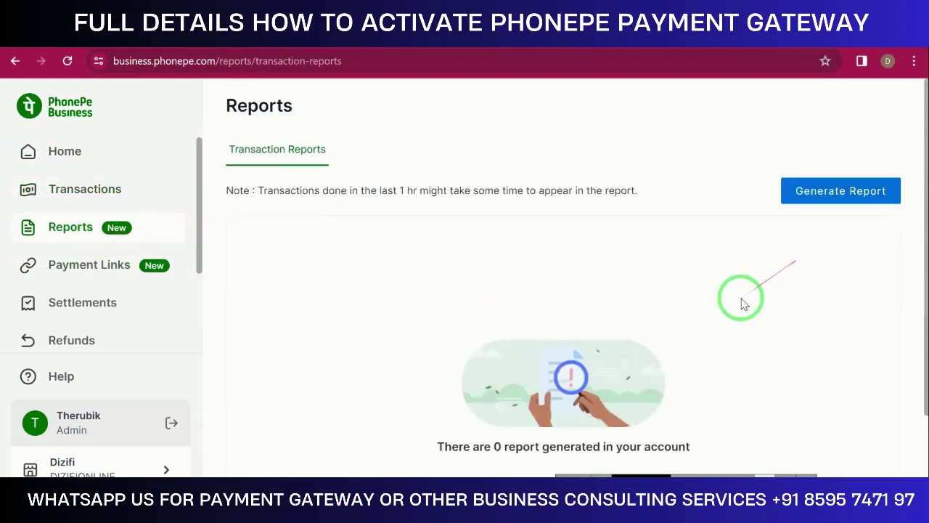
{"action": "left_click", "coordinate": [75, 270]}
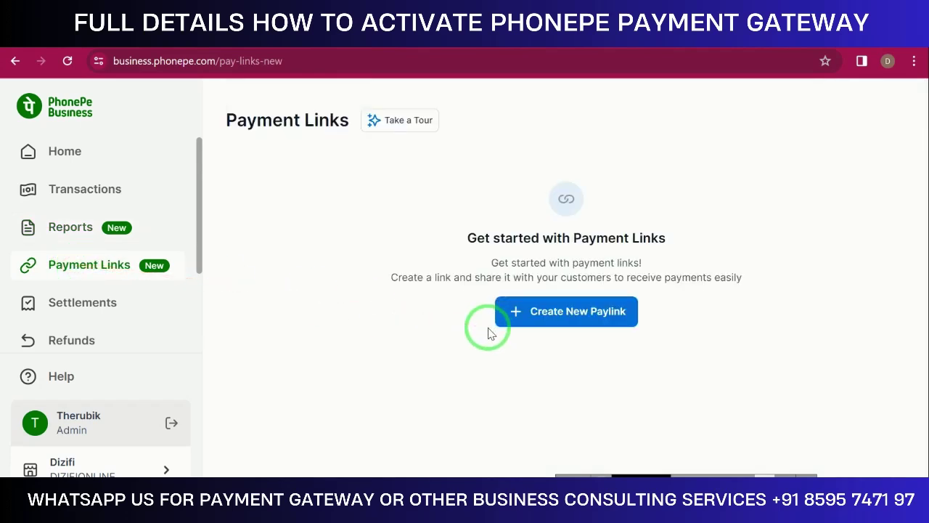
{"action": "left_click", "coordinate": [559, 311]}
Enter a ₹100 amount, 'for visiting card' as the payment purpose, and the customer's name
{"action": "left_click", "coordinate": [353, 164]}
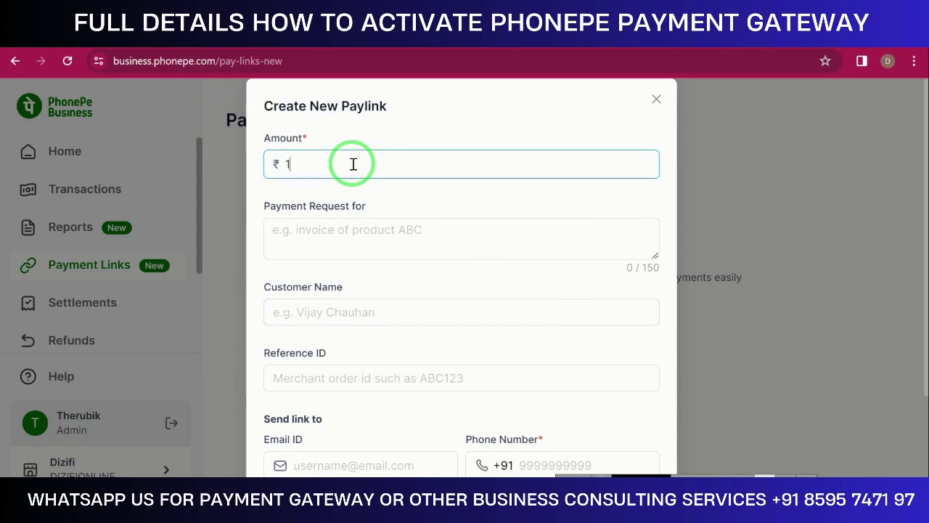
{"action": "left_click", "coordinate": [350, 233]}
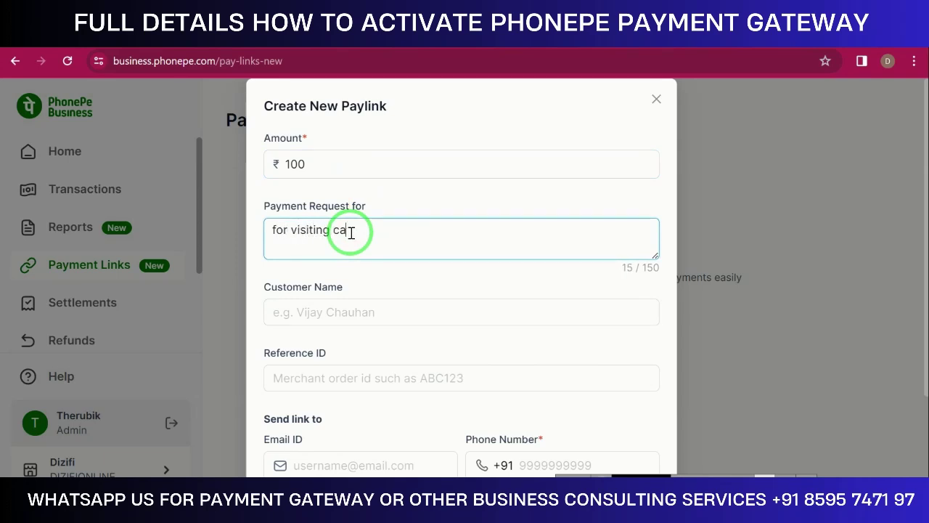
{"action": "left_click", "coordinate": [349, 318]}
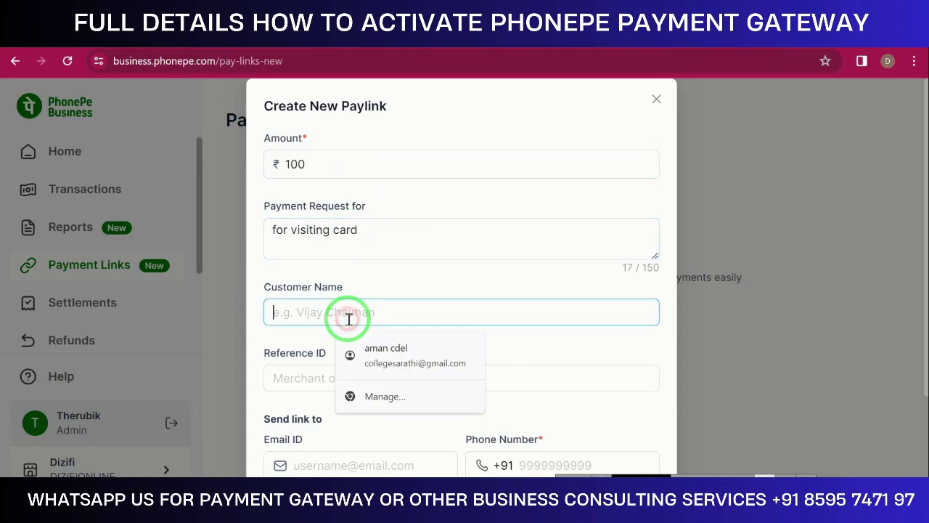
{"action": "scroll", "coordinate": [348, 319], "scroll_direction": "down", "scroll_amount": 1}
{"action": "left_click", "coordinate": [356, 232]}
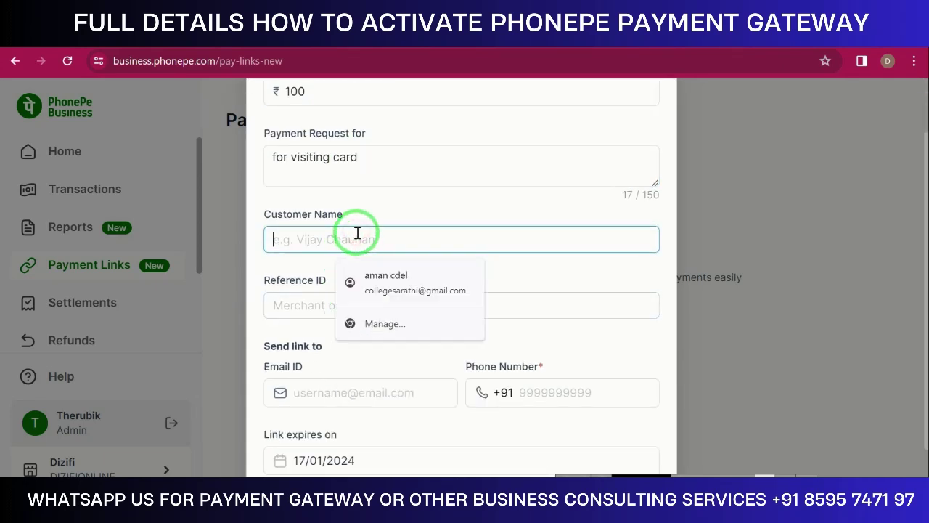
{"action": "left_click", "coordinate": [296, 284]}
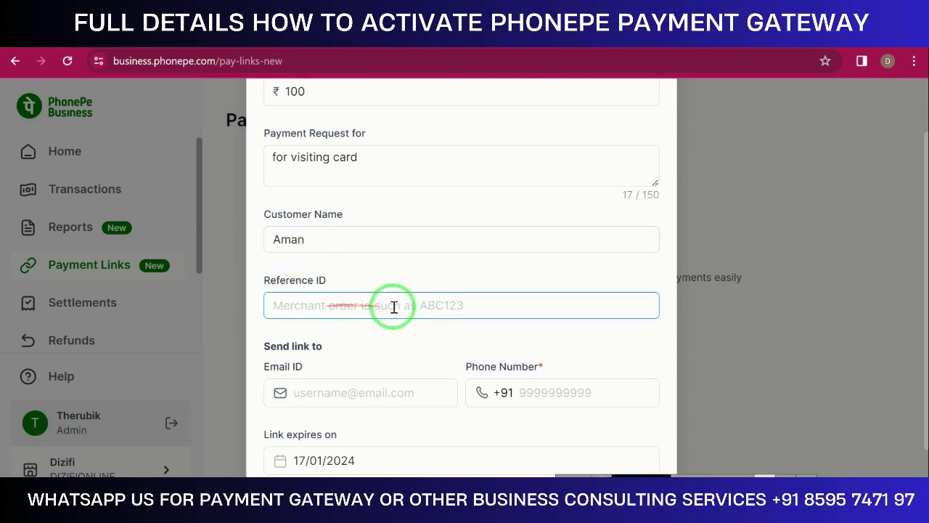
{"action": "scroll", "coordinate": [377, 319], "scroll_direction": "down", "scroll_amount": 1}
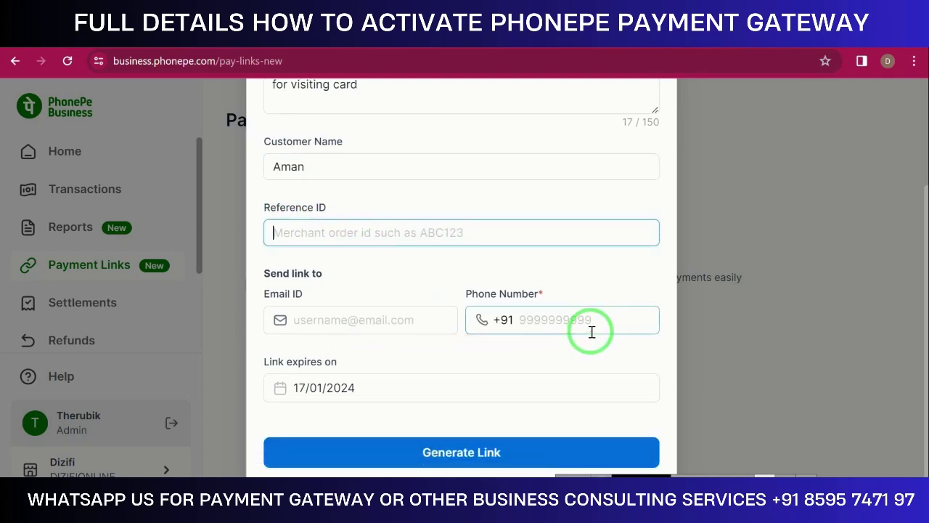
Add the customer's phone number, keep the 17 Jan 2024 expiry, and generate the link
{"action": "left_click", "coordinate": [590, 320]}
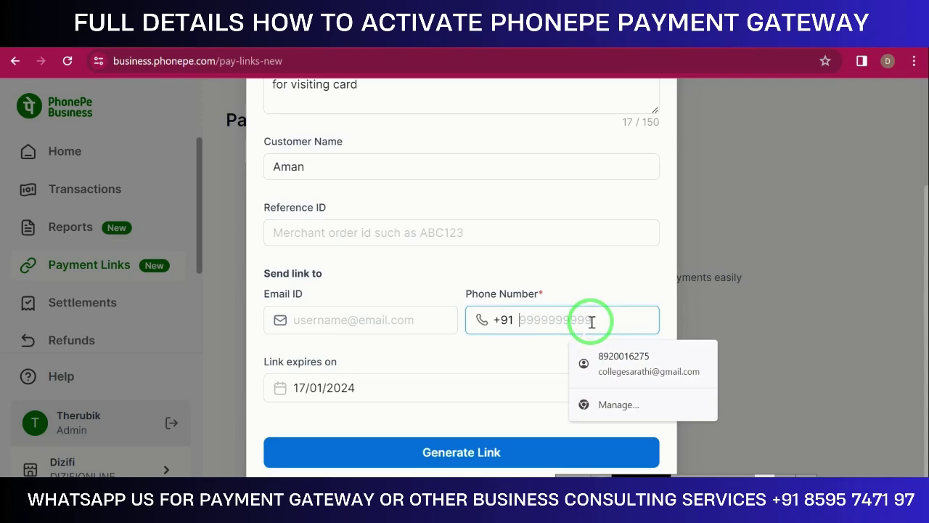
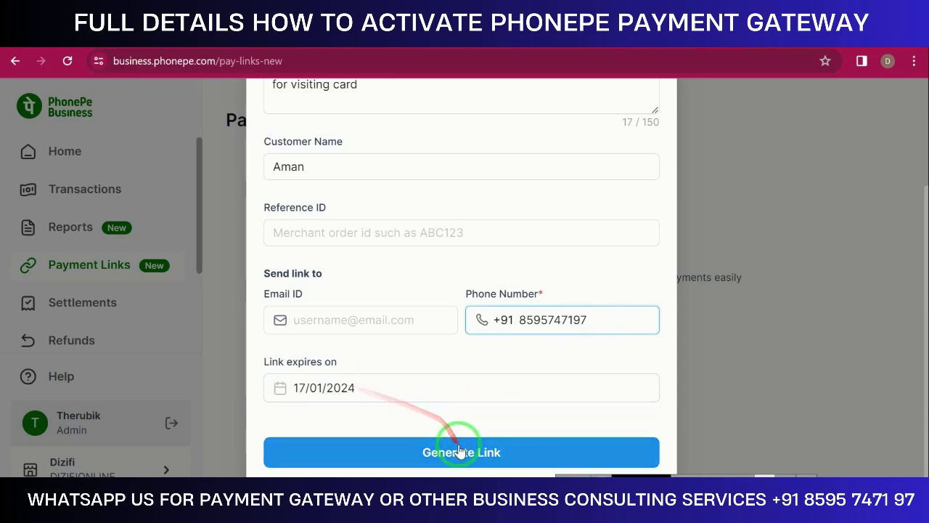
{"action": "left_click", "coordinate": [323, 385]}
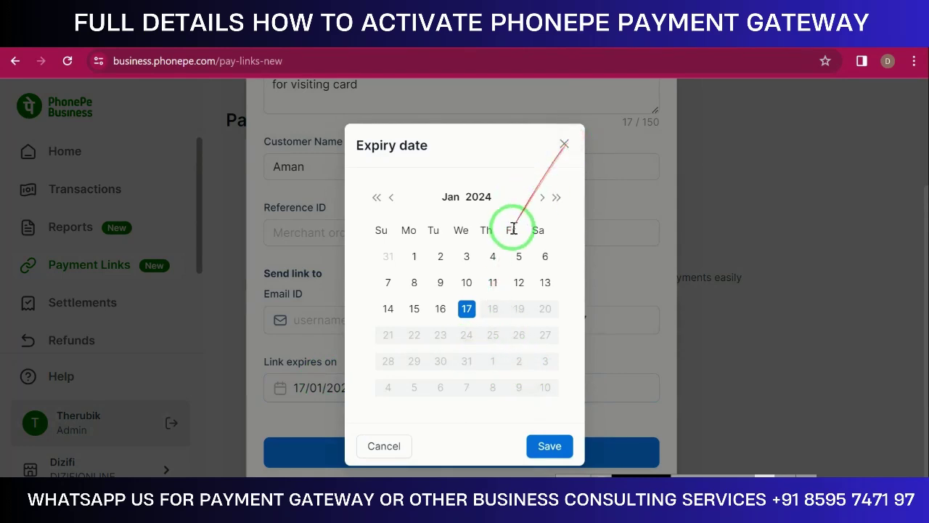
{"action": "left_click", "coordinate": [565, 142]}
{"action": "left_click", "coordinate": [500, 441]}
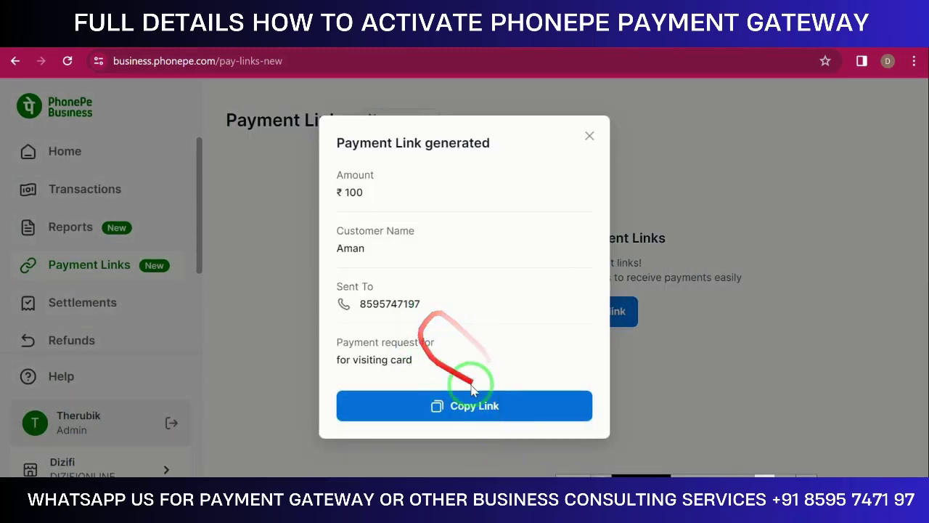
Copy the new ₹100 payment link and load it in a new browser tab
{"action": "left_click", "coordinate": [511, 404]}
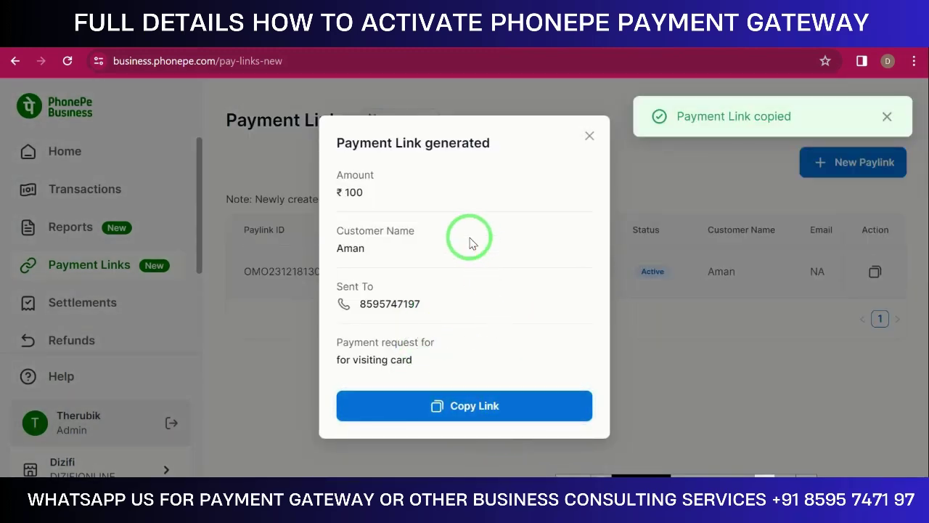
{"action": "left_click", "coordinate": [588, 137]}
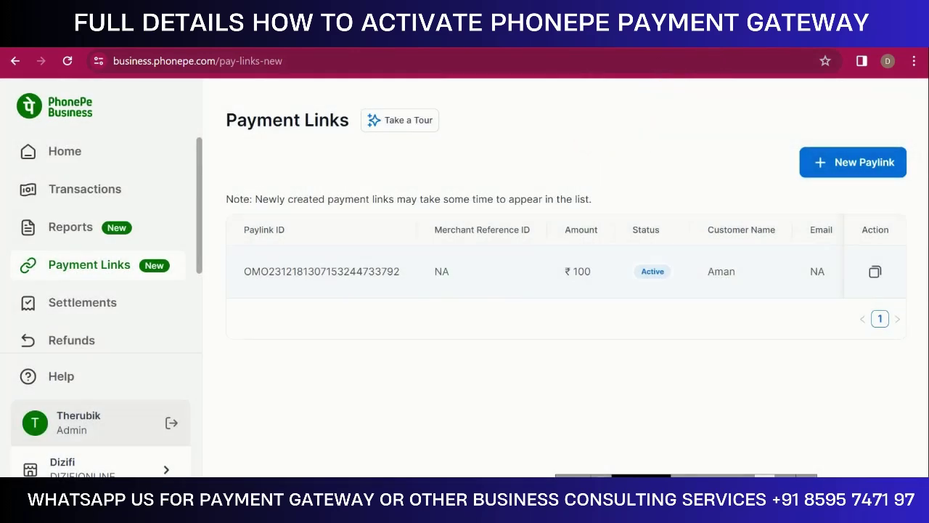
{"action": "key", "text": "ctrl+t"}
{"action": "key", "text": "ctrl+v"}
{"action": "key", "text": "Return"}
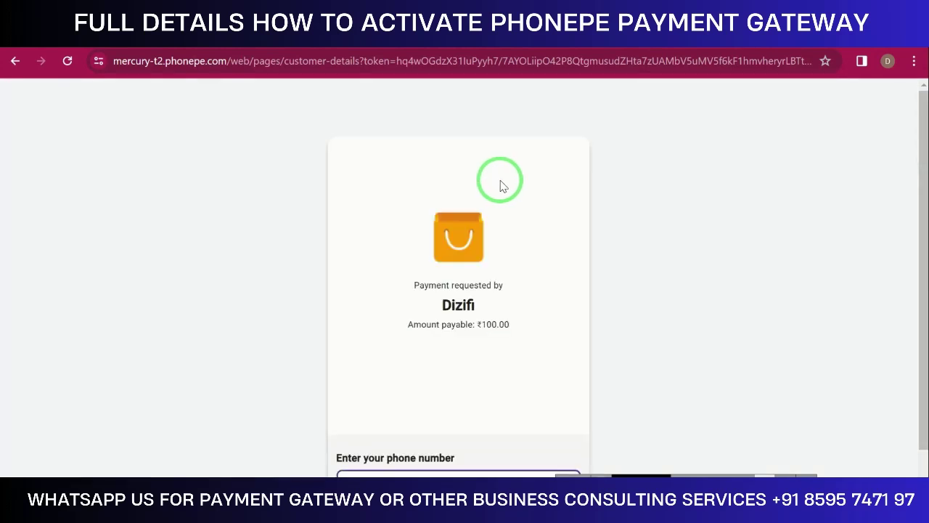
Enter the payer's 10-digit phone number and continue to Dizifi's ₹100 payment options
{"action": "scroll", "coordinate": [500, 185], "scroll_direction": "down", "scroll_amount": 1}
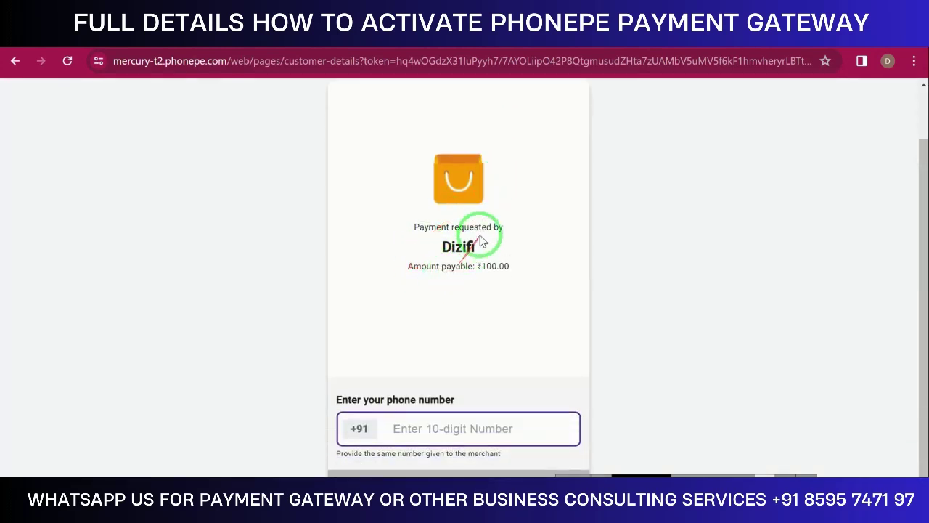
{"action": "left_click", "coordinate": [423, 425]}
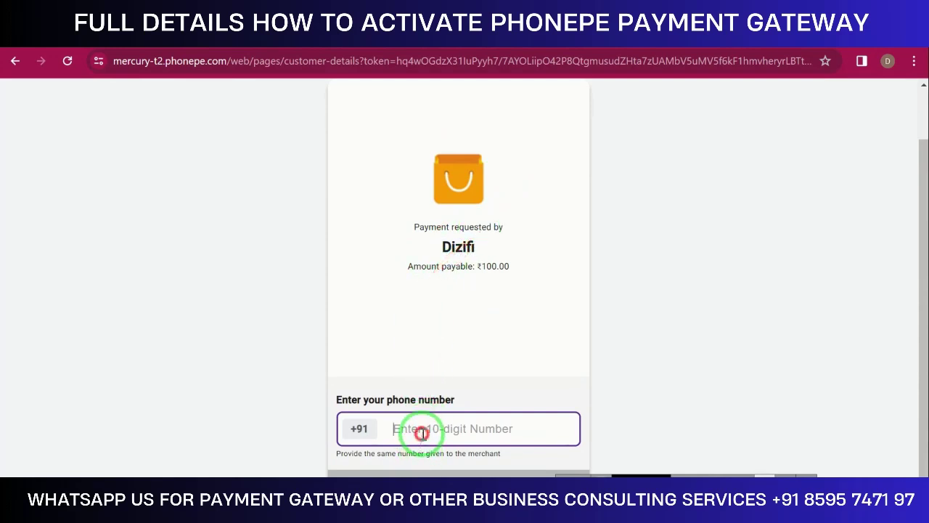
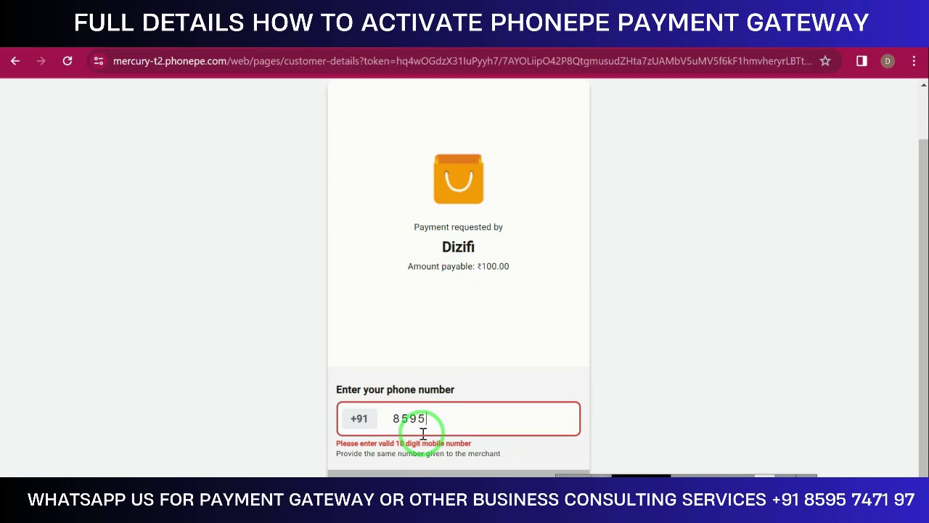
{"action": "left_click", "coordinate": [430, 473]}
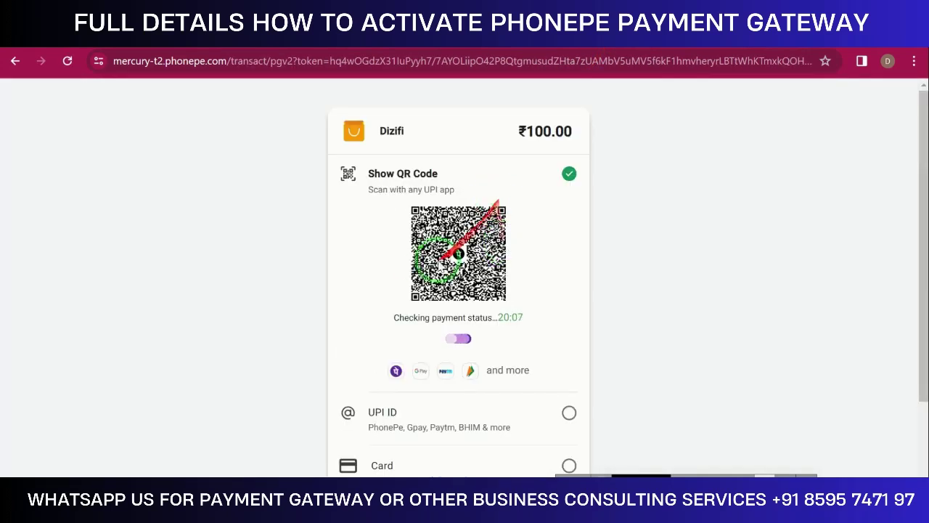
Look at the UPI ID and Card payment options on the ₹100 checkout
{"action": "scroll", "coordinate": [479, 268], "scroll_direction": "down", "scroll_amount": 2}
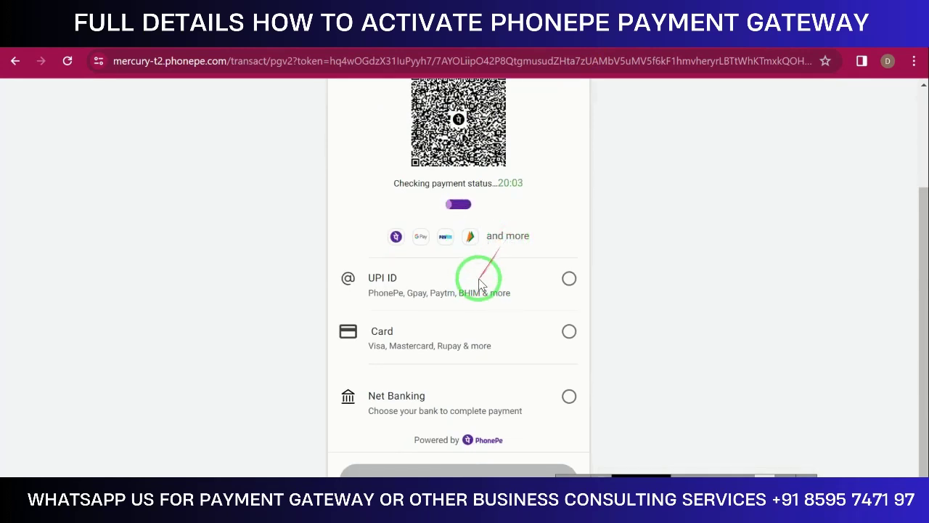
{"action": "left_click", "coordinate": [567, 278]}
{"action": "scroll", "coordinate": [523, 319], "scroll_direction": "down", "scroll_amount": 1}
{"action": "left_click", "coordinate": [568, 334]}
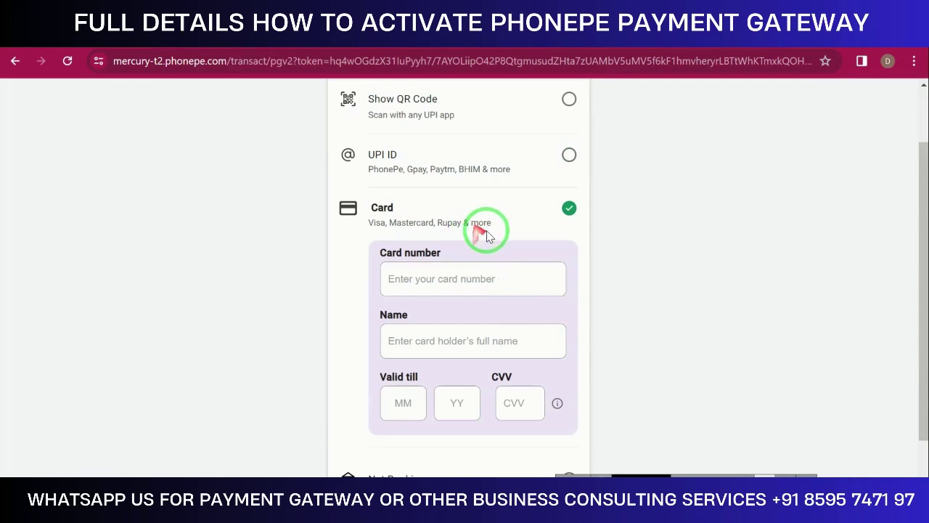
Return to the QR code option, then view the new paylink's details in PhonePe Business
{"action": "scroll", "coordinate": [479, 228], "scroll_direction": "down", "scroll_amount": 2}
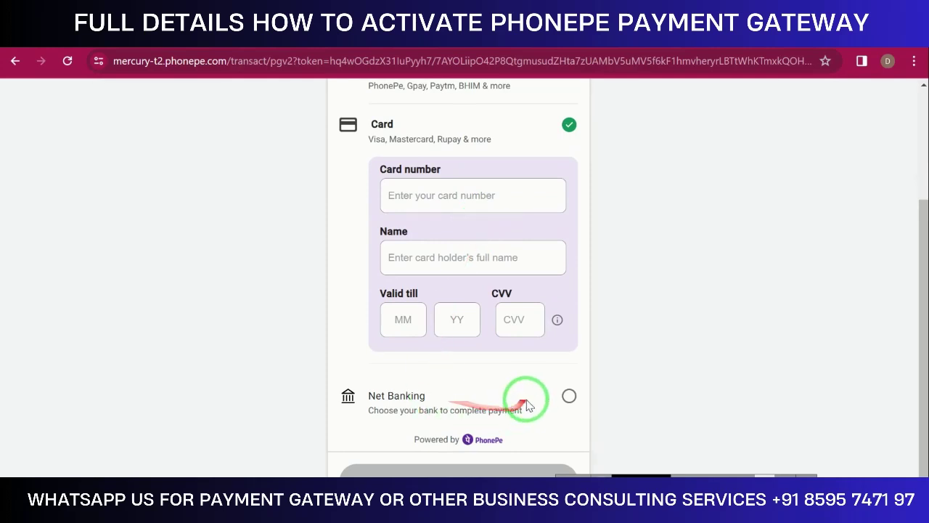
{"action": "scroll", "coordinate": [515, 363], "scroll_direction": "up", "scroll_amount": 4}
{"action": "left_click", "coordinate": [569, 173]}
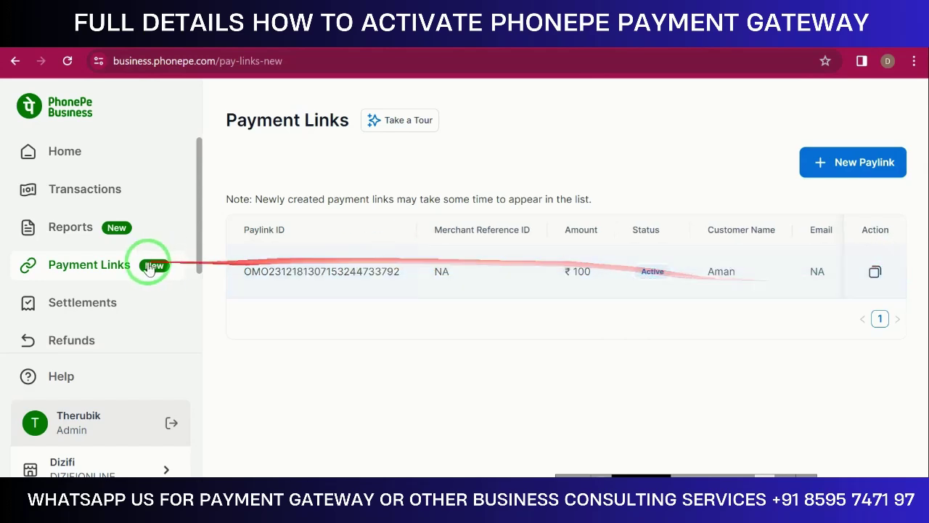
{"action": "left_click", "coordinate": [383, 283]}
{"action": "scroll", "coordinate": [685, 307], "scroll_direction": "down", "scroll_amount": 3}
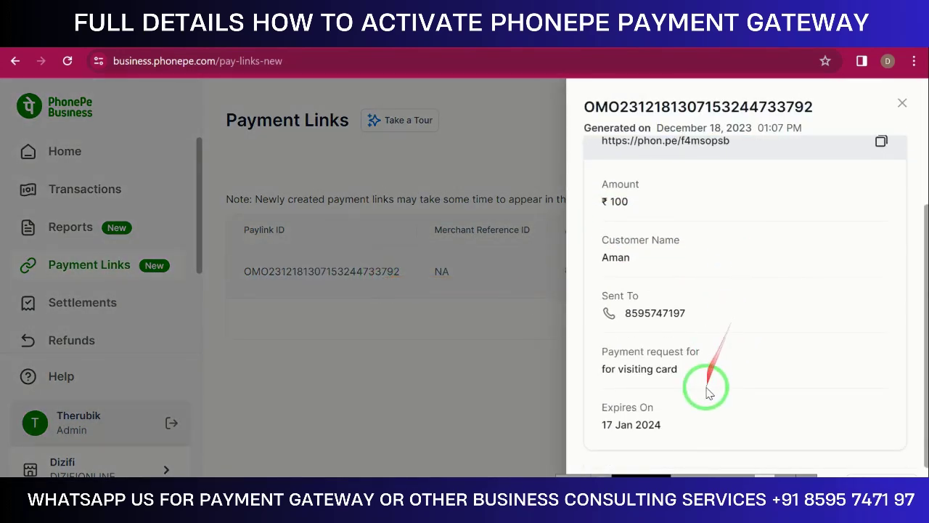
Close the paylink details, view November 2023 settlements, then check Refunds and Help & Support
{"action": "scroll", "coordinate": [708, 388], "scroll_direction": "up", "scroll_amount": 3}
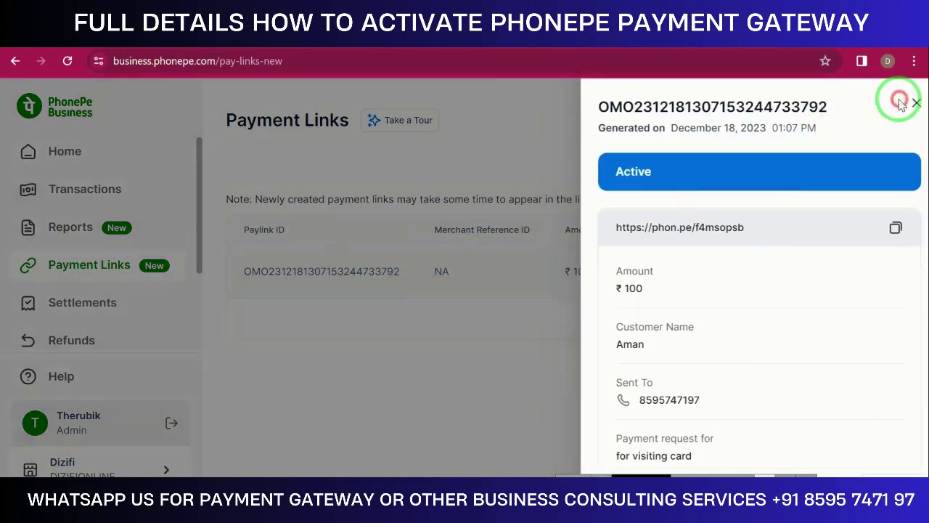
{"action": "left_click", "coordinate": [900, 103]}
{"action": "left_click", "coordinate": [100, 307]}
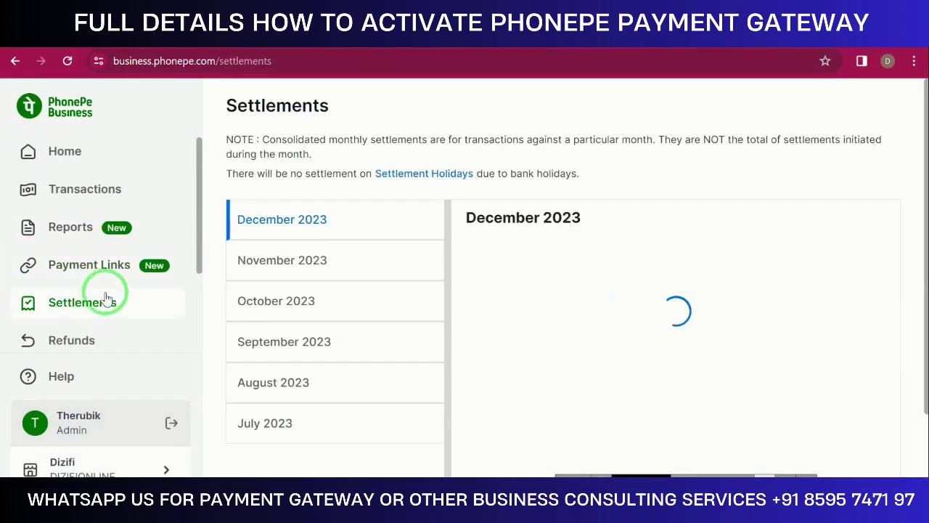
{"action": "left_click", "coordinate": [231, 263]}
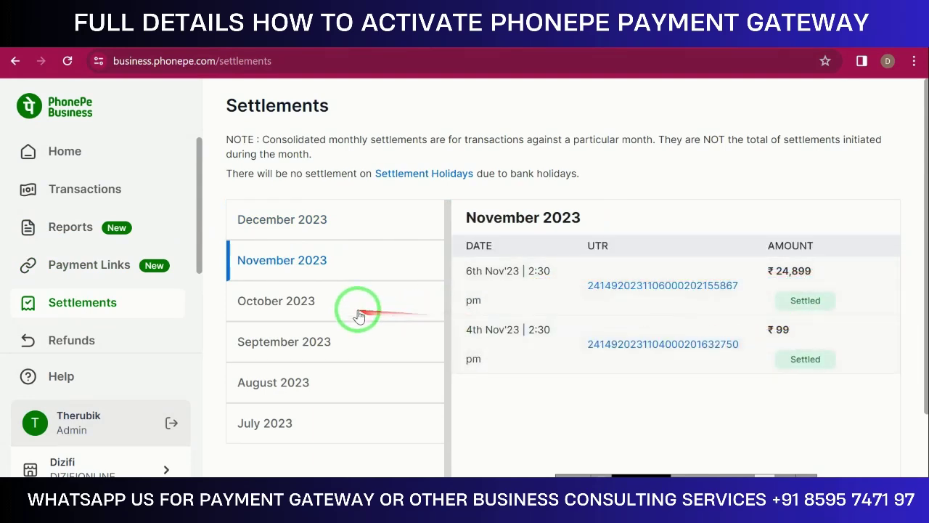
{"action": "left_click", "coordinate": [123, 341]}
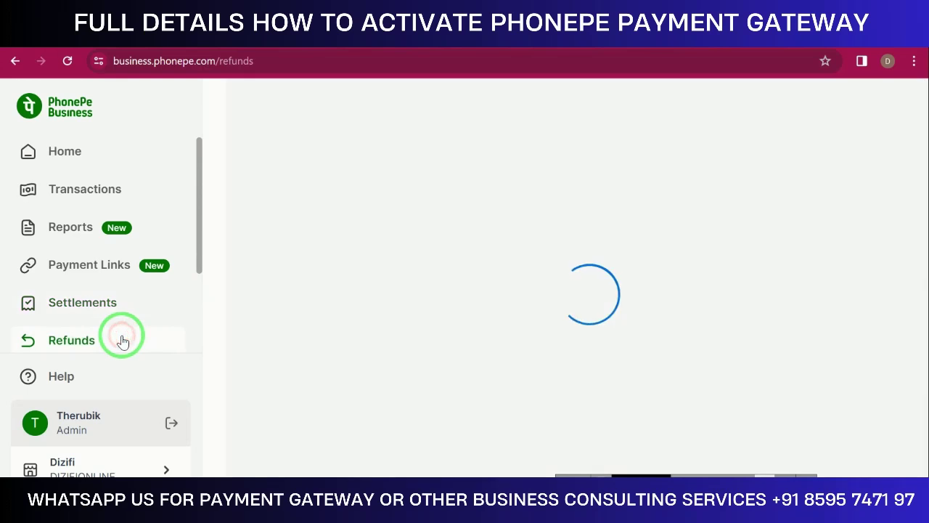
{"action": "left_click", "coordinate": [127, 377]}
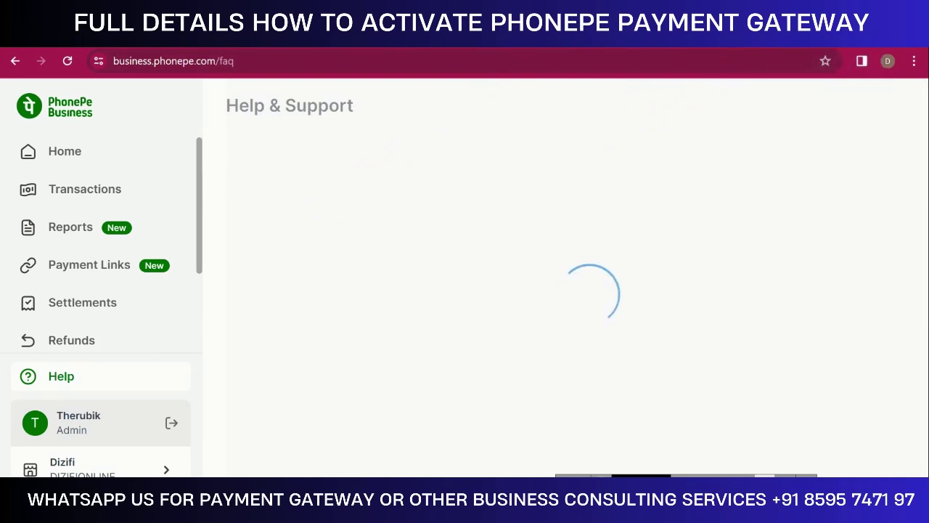
Load dizifi.com in a new tab and view the ₹2999, ₹4999 and ₹9999 package cards
{"action": "key", "text": "ctrl+t"}
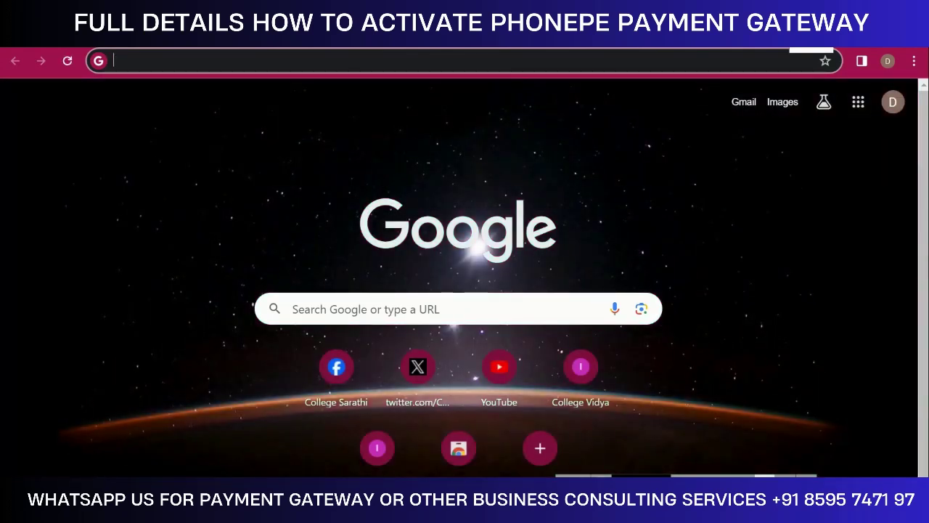
{"action": "type", "text": "dizifi.com"}
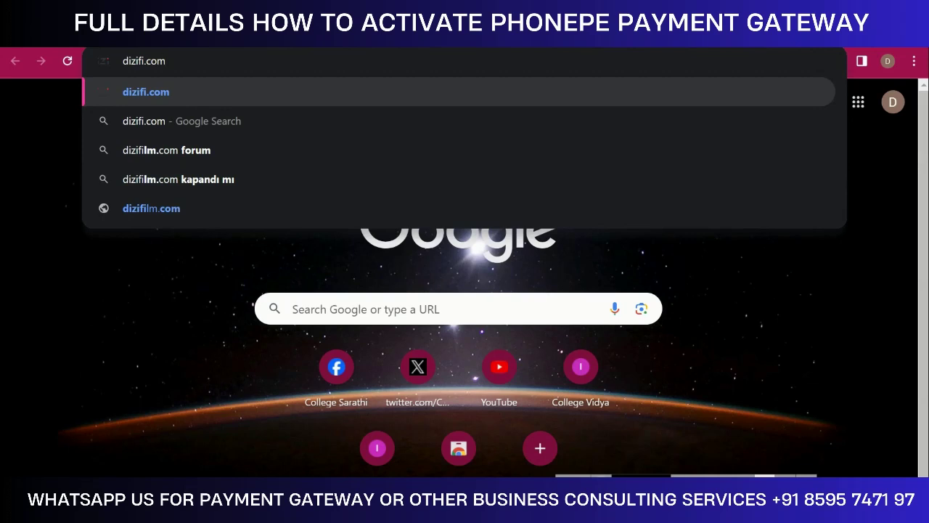
{"action": "key", "text": "Return"}
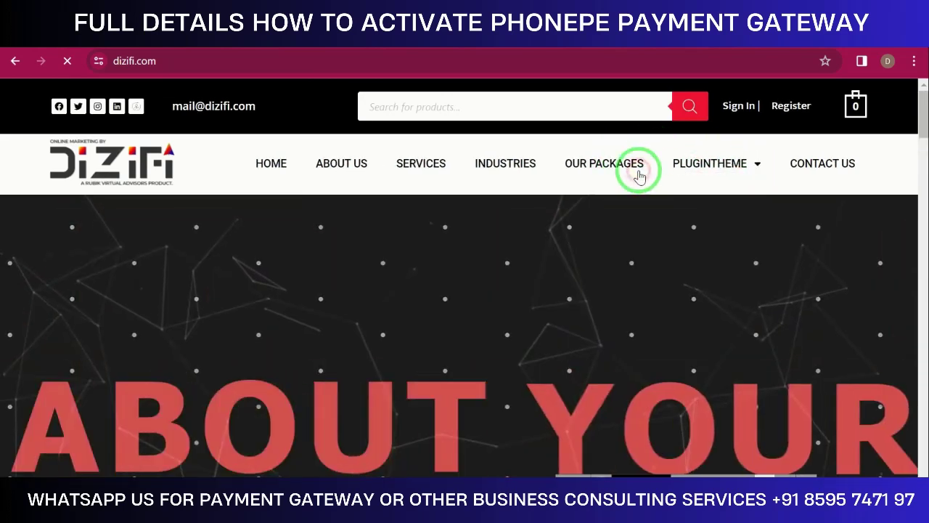
{"action": "left_click", "coordinate": [639, 166]}
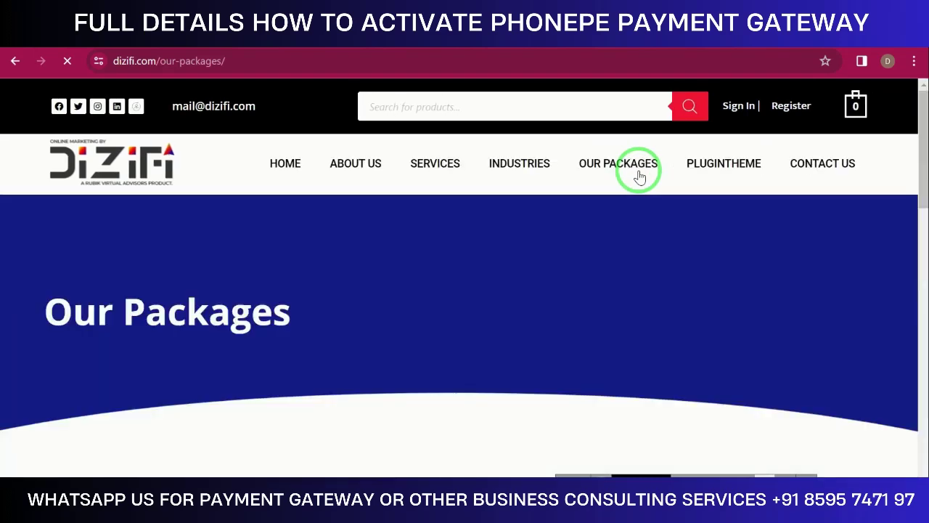
{"action": "scroll", "coordinate": [581, 236], "scroll_direction": "down", "scroll_amount": 1}
{"action": "scroll", "coordinate": [581, 236], "scroll_direction": "down", "scroll_amount": 7}
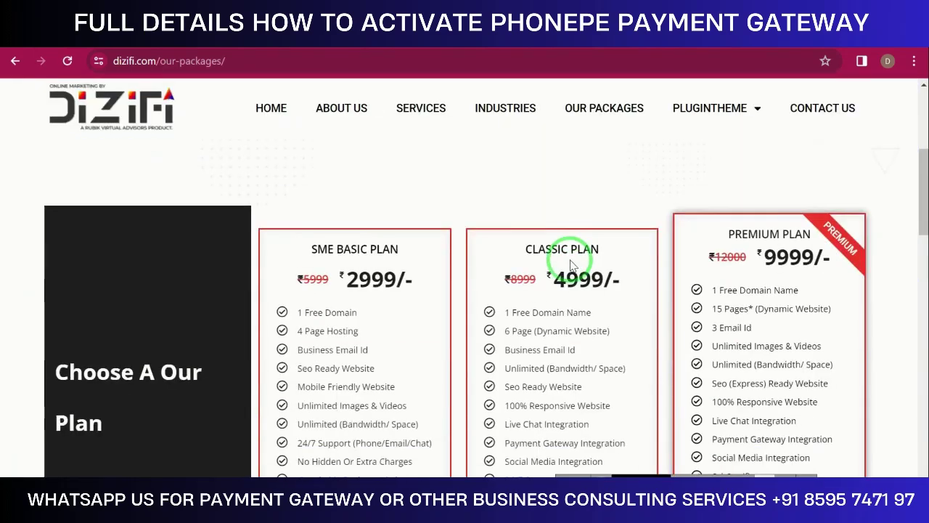
Book the ₹2,999 SME Basic Plan and autofill the billing address and email
{"action": "left_click", "coordinate": [373, 251]}
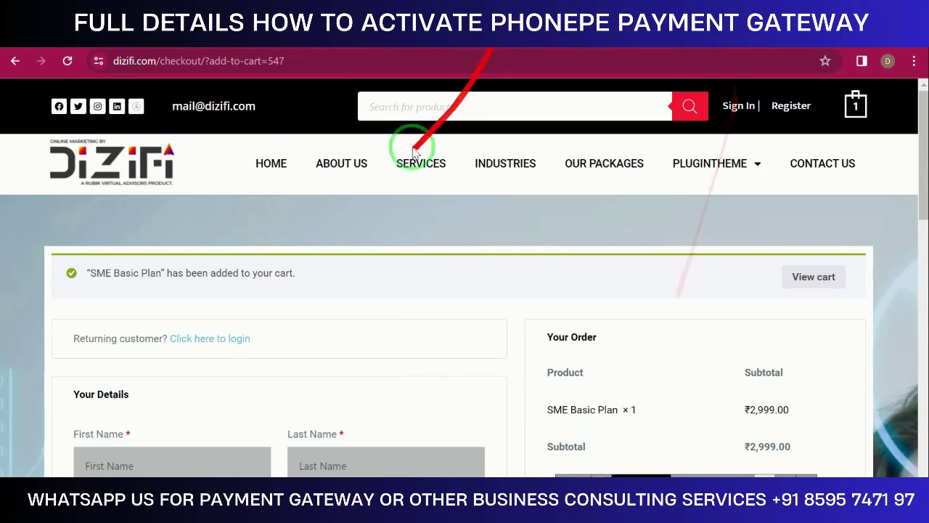
{"action": "scroll", "coordinate": [257, 239], "scroll_direction": "down", "scroll_amount": 2}
{"action": "scroll", "coordinate": [259, 245], "scroll_direction": "down", "scroll_amount": 1}
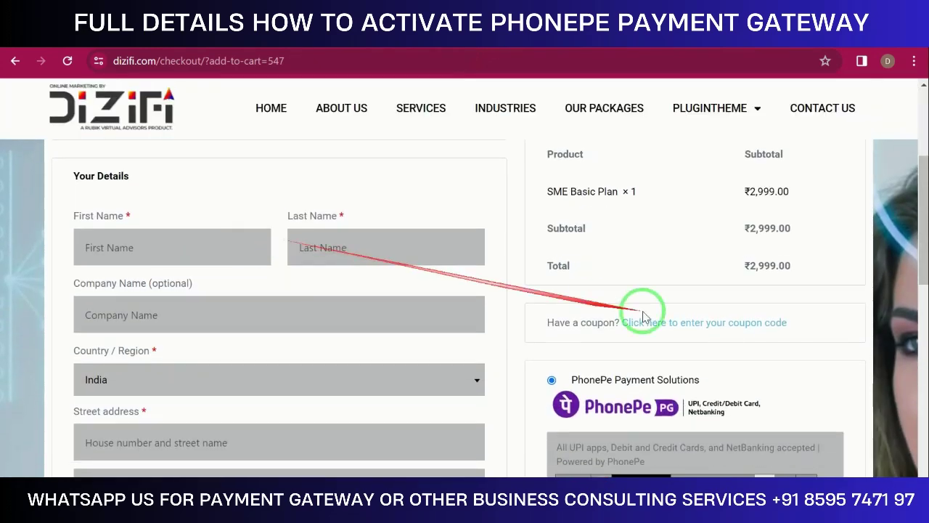
{"action": "left_click", "coordinate": [182, 243]}
{"action": "left_click", "coordinate": [207, 279]}
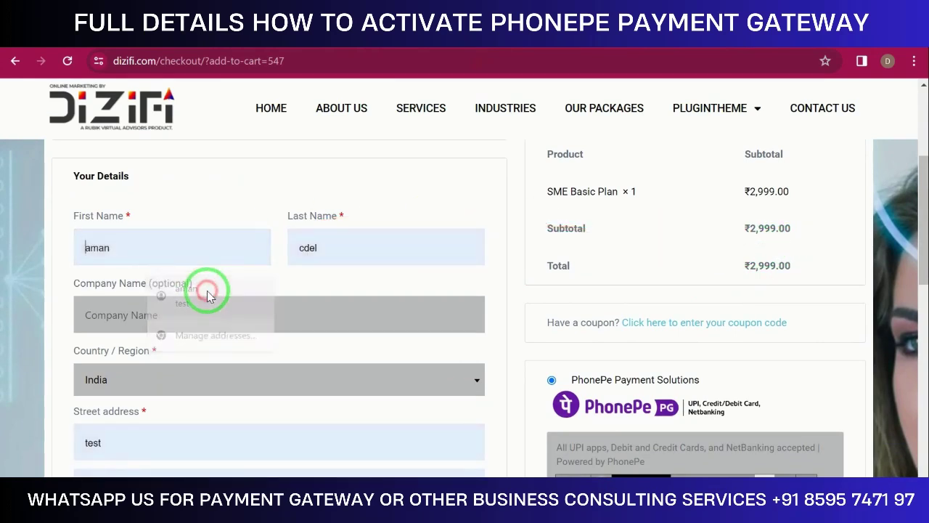
{"action": "scroll", "coordinate": [240, 305], "scroll_direction": "down", "scroll_amount": 8}
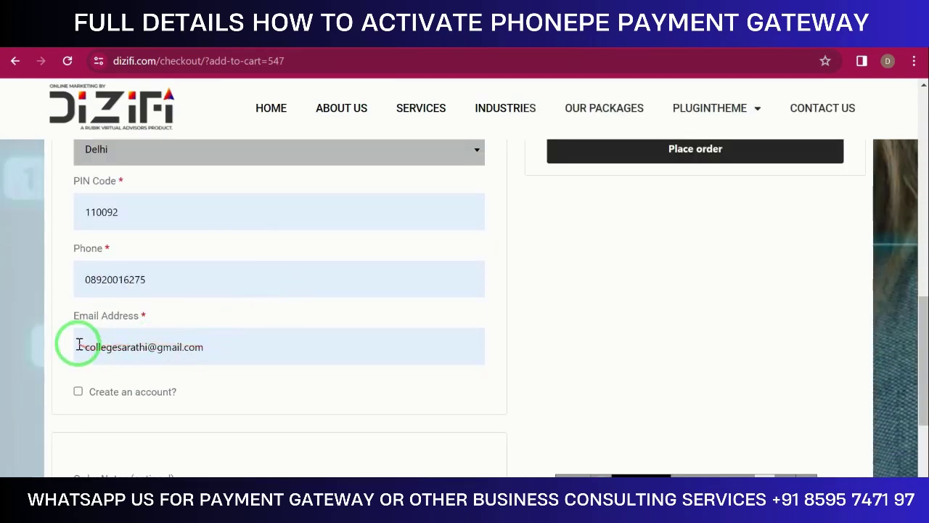
{"action": "left_click", "coordinate": [82, 347]}
{"action": "left_click", "coordinate": [82, 347]}
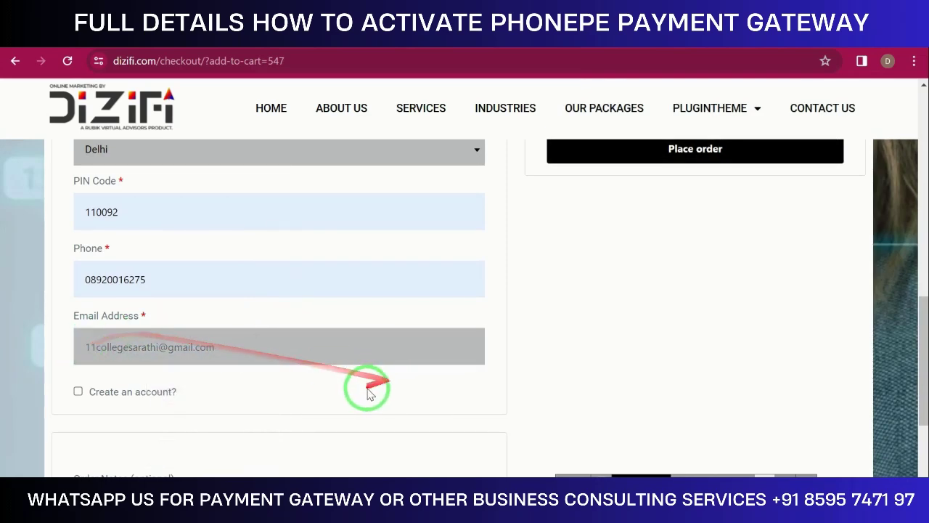
Tick Create an account and place the order with PhonePe Payment Solutions
{"action": "scroll", "coordinate": [326, 370], "scroll_direction": "down", "scroll_amount": 3}
{"action": "left_click", "coordinate": [77, 173]}
{"action": "scroll", "coordinate": [244, 263], "scroll_direction": "up", "scroll_amount": 8}
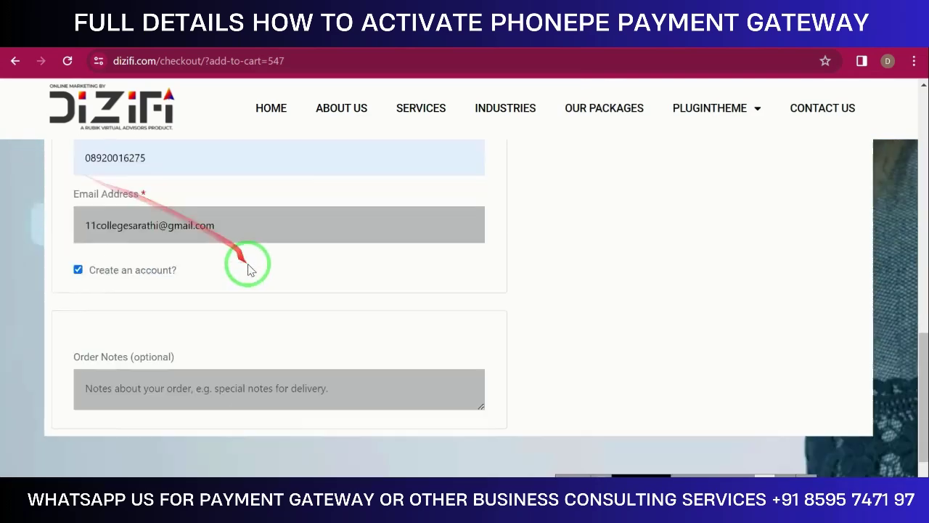
{"action": "scroll", "coordinate": [392, 301], "scroll_direction": "up", "scroll_amount": 3}
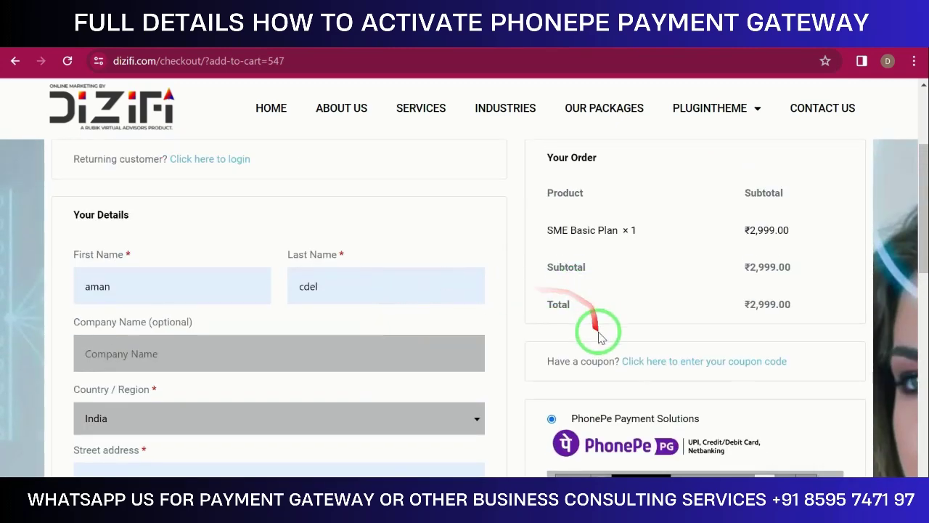
{"action": "scroll", "coordinate": [599, 325], "scroll_direction": "down", "scroll_amount": 2}
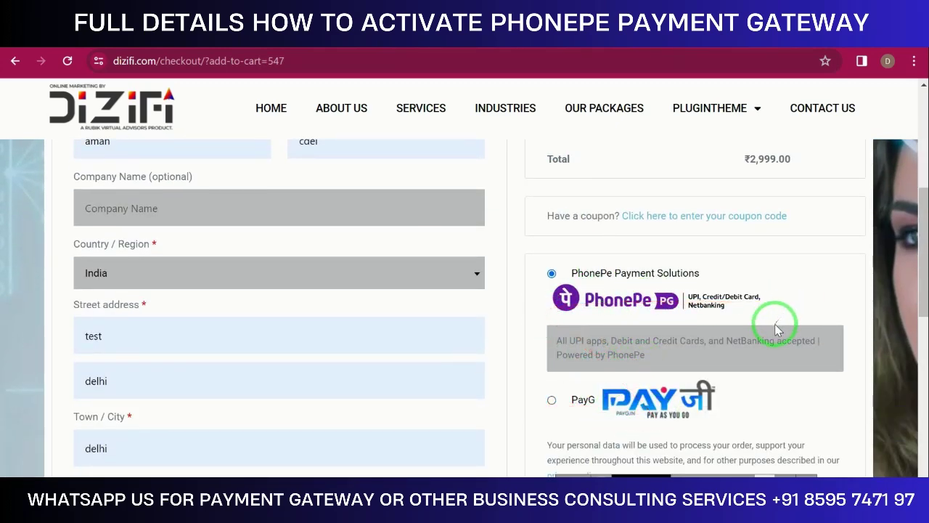
{"action": "scroll", "coordinate": [767, 332], "scroll_direction": "up", "scroll_amount": 4}
{"action": "scroll", "coordinate": [742, 369], "scroll_direction": "down", "scroll_amount": 7}
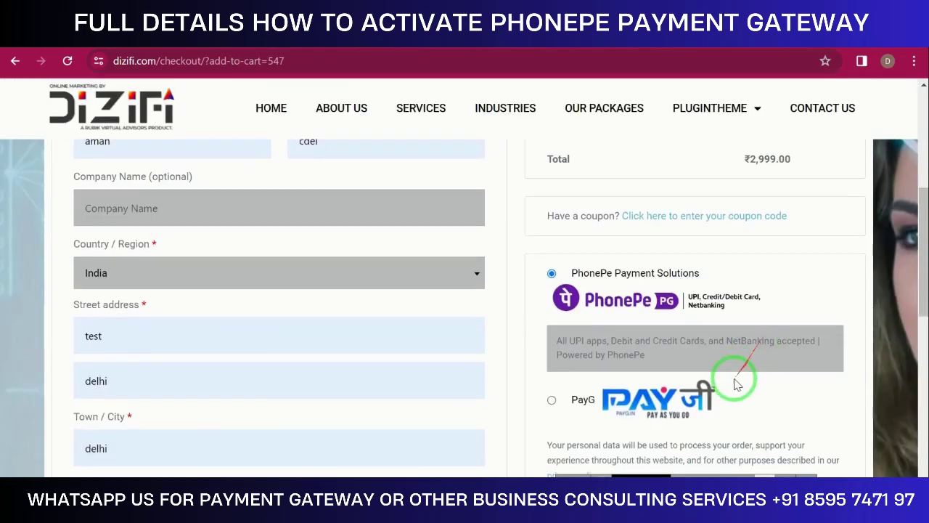
{"action": "left_click", "coordinate": [709, 301]}
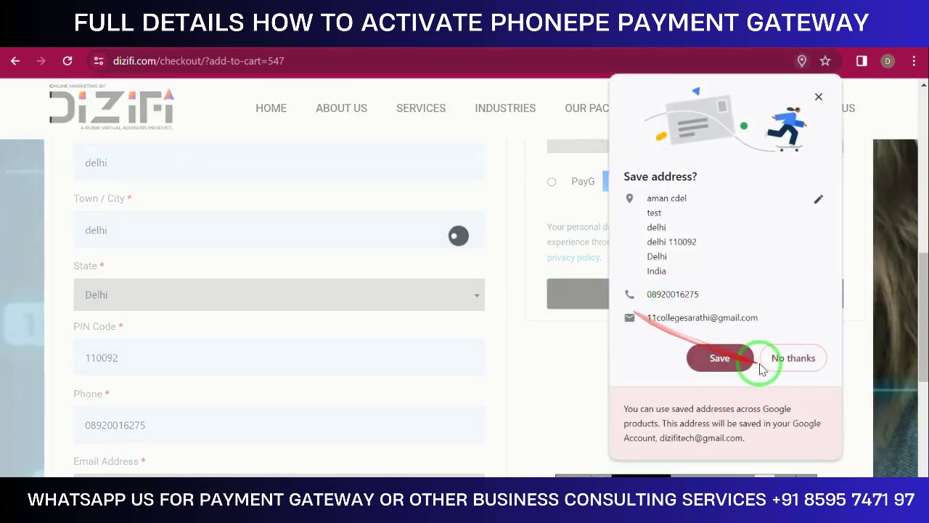
Decline saving the address, select Net Banking, then cancel the ₹2,999 PhonePe transaction
{"action": "left_click", "coordinate": [772, 359]}
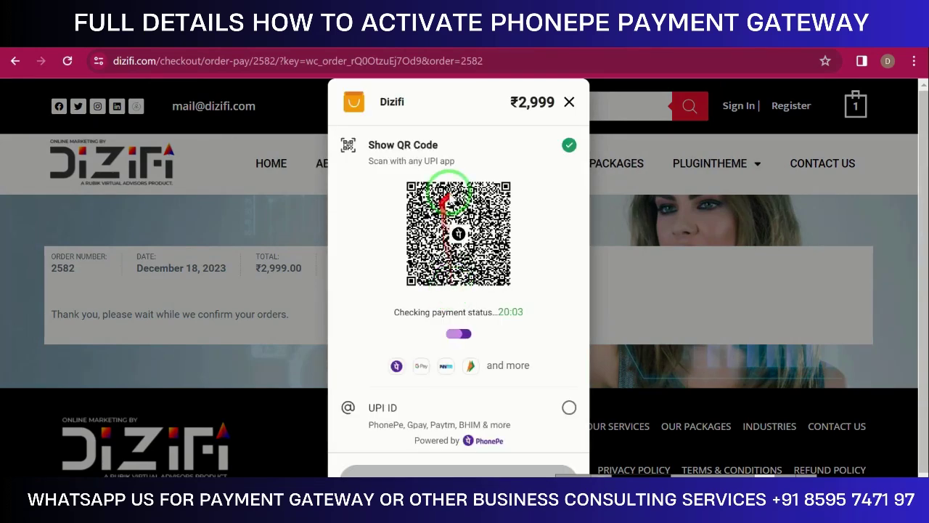
{"action": "scroll", "coordinate": [428, 366], "scroll_direction": "down", "scroll_amount": 2}
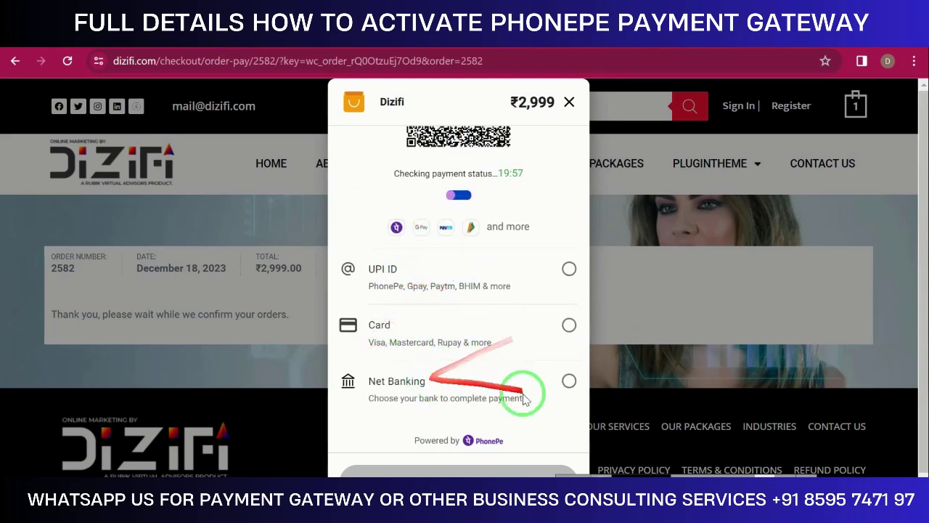
{"action": "left_click", "coordinate": [547, 385]}
{"action": "left_click", "coordinate": [566, 382]}
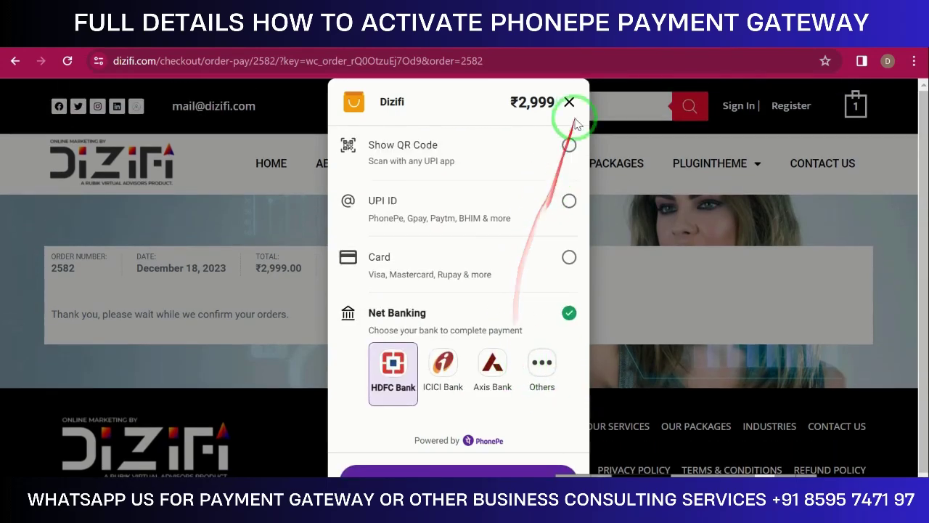
{"action": "left_click", "coordinate": [569, 102]}
{"action": "left_click", "coordinate": [540, 324]}
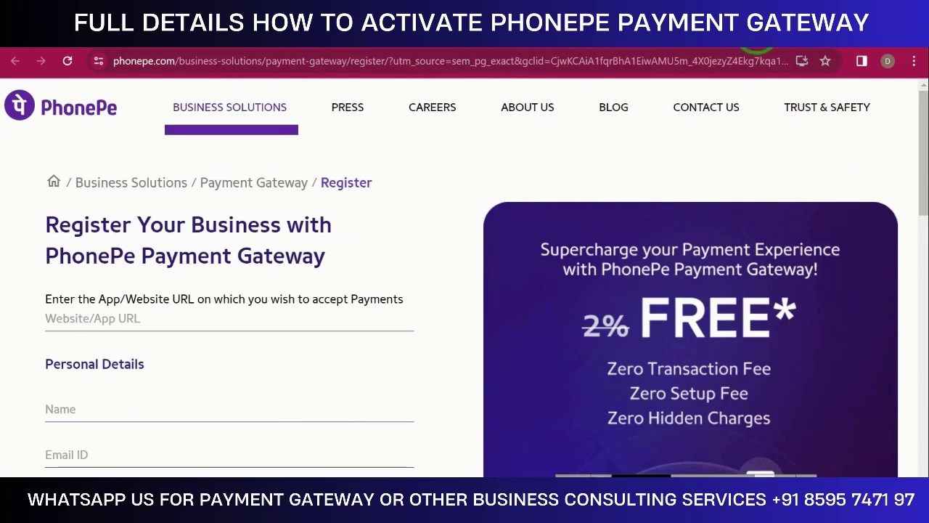
Switch to the Gmail tab with PhonePe's required-documents email
{"action": "left_click", "coordinate": [756, 30]}
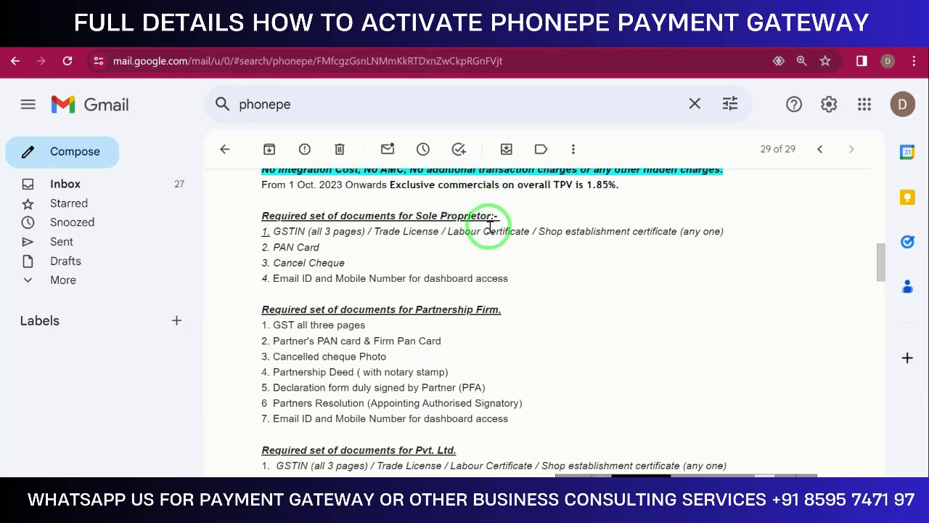
Leave the PhonePe offer email for the Google 'payment gateway list' results and select its web address
{"action": "scroll", "coordinate": [490, 227], "scroll_direction": "up", "scroll_amount": 2}
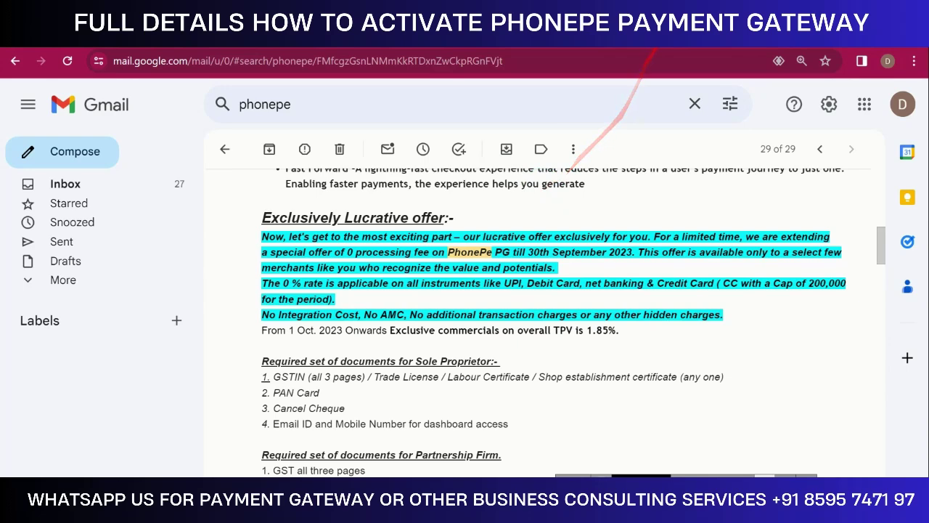
{"action": "left_click", "coordinate": [657, 32]}
{"action": "left_click", "coordinate": [674, 61]}
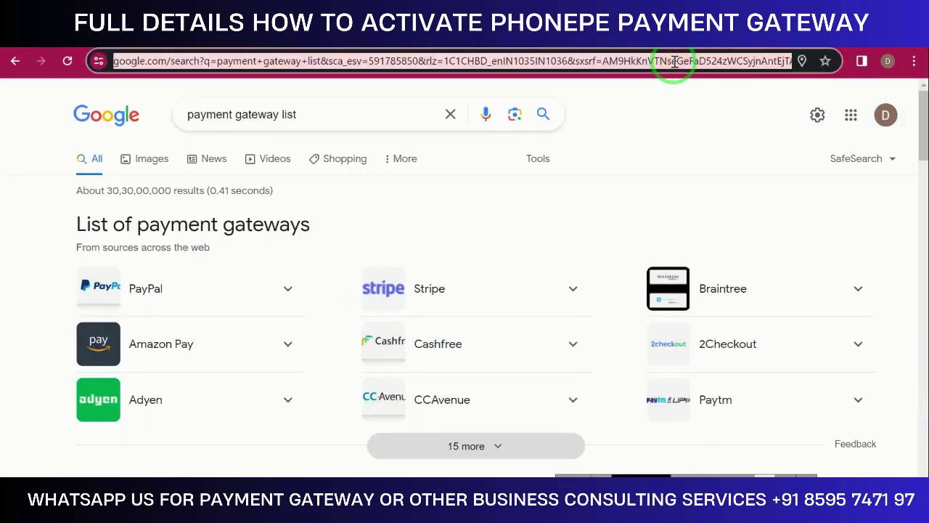
Search Google for 'teejarat' and open the Teejarat website from the first result
{"action": "key", "text": "BackSpace"}
{"action": "type", "text": "teejarat"}
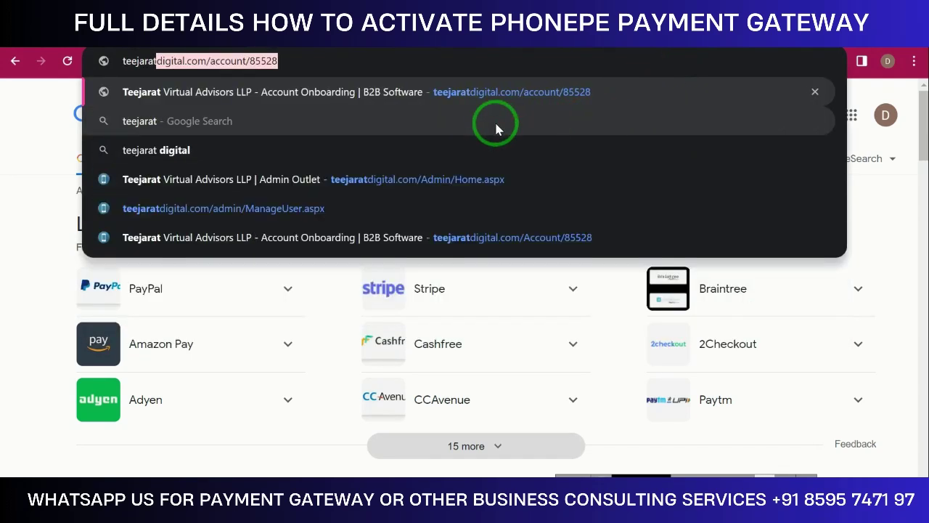
{"action": "left_click", "coordinate": [496, 122]}
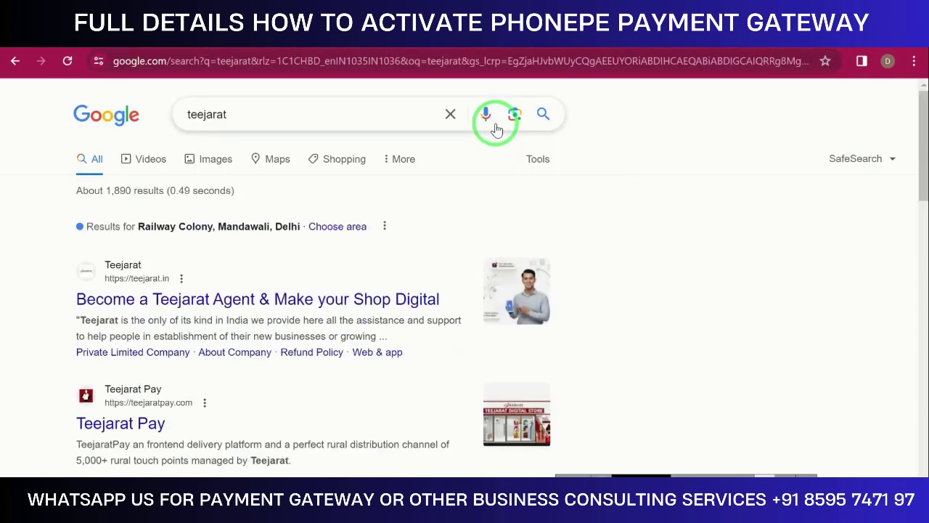
{"action": "left_click", "coordinate": [248, 299]}
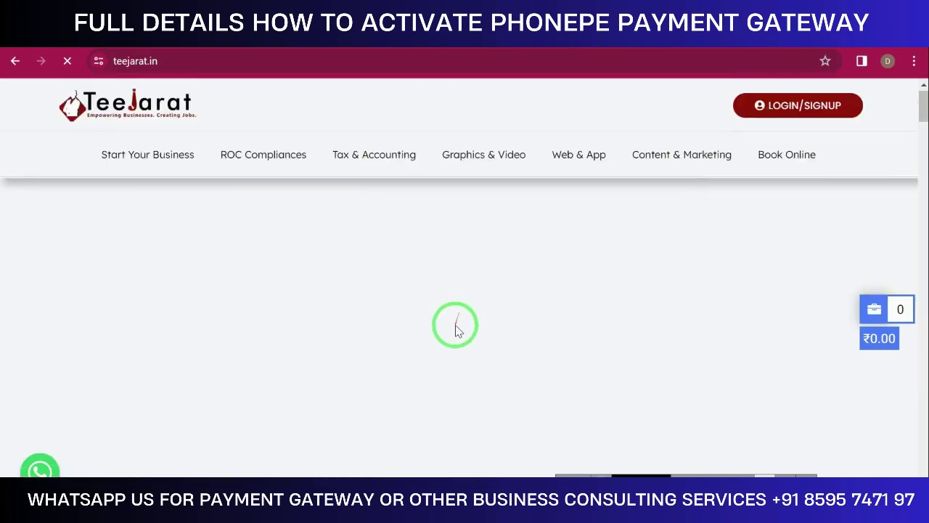
Scroll the teejarat.in home page down through Our Expert Services to Recharge & Bill Payments, then back up
{"action": "scroll", "coordinate": [455, 326], "scroll_direction": "down", "scroll_amount": 4}
{"action": "scroll", "coordinate": [456, 331], "scroll_direction": "down", "scroll_amount": 6}
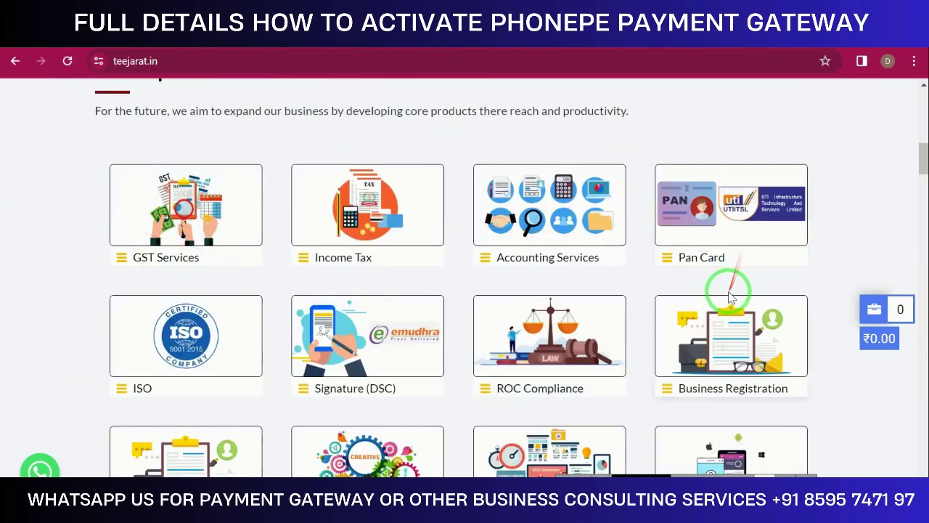
{"action": "scroll", "coordinate": [731, 297], "scroll_direction": "down", "scroll_amount": 4}
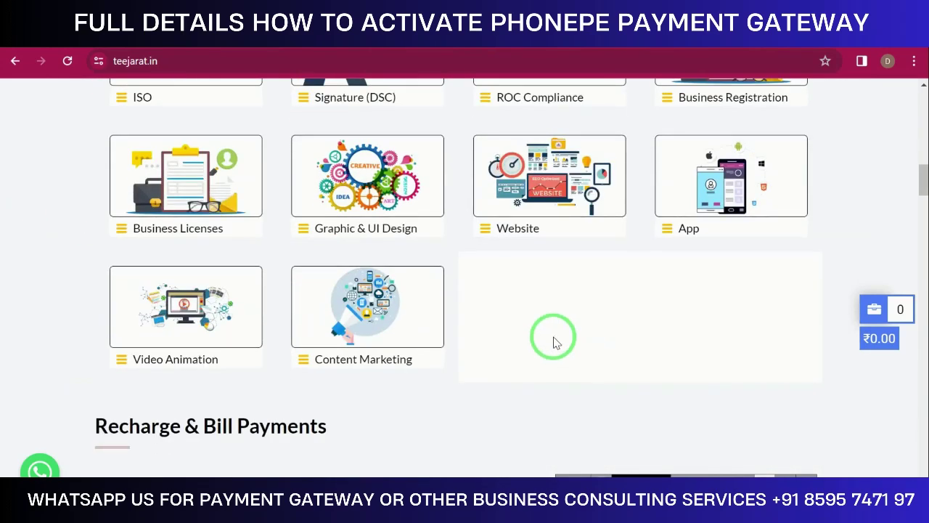
{"action": "scroll", "coordinate": [554, 343], "scroll_direction": "down", "scroll_amount": 2}
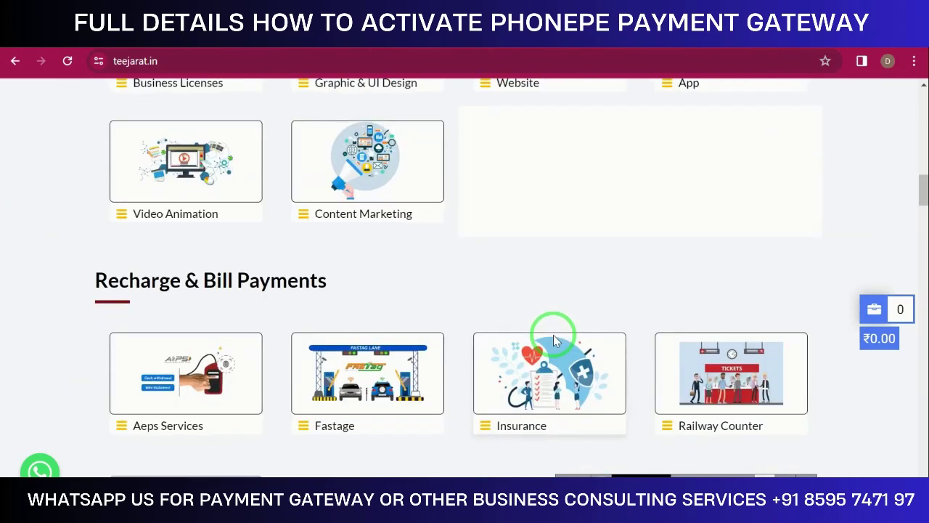
{"action": "scroll", "coordinate": [553, 336], "scroll_direction": "up", "scroll_amount": 2}
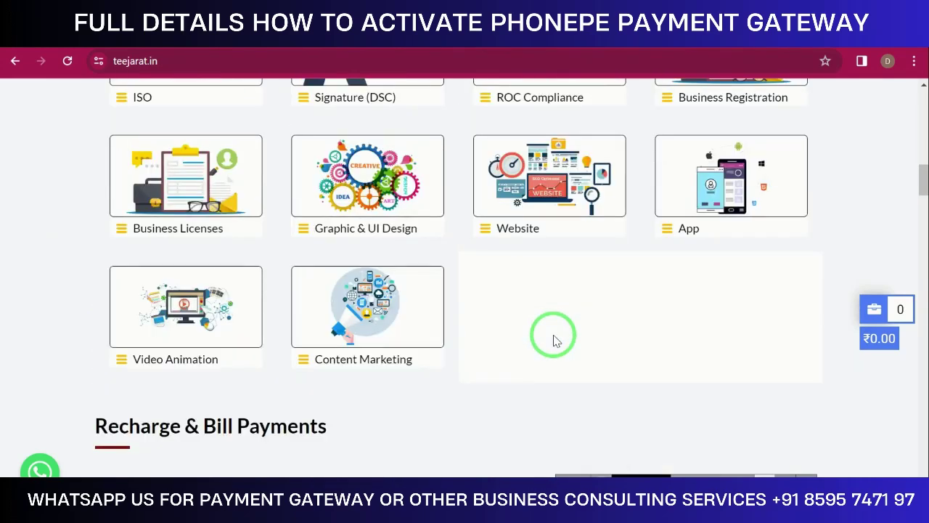
{"action": "scroll", "coordinate": [554, 341], "scroll_direction": "up", "scroll_amount": 3}
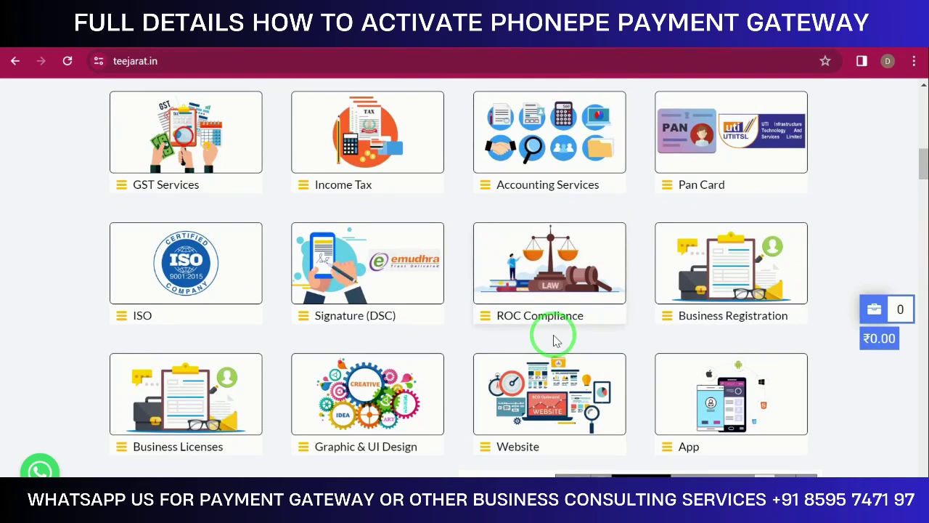